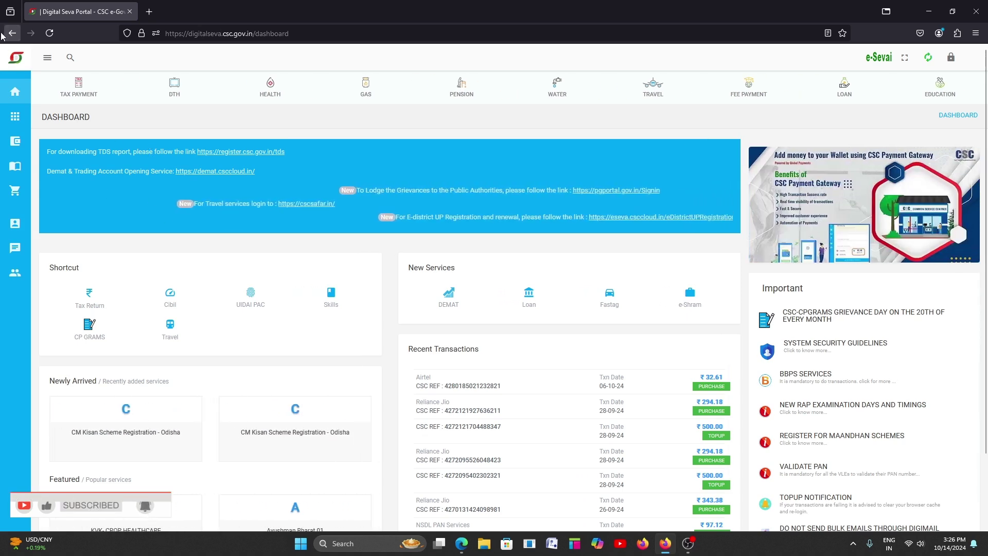
Step: Open the 'Search Services...' box from the search icon in the dashboard's top bar
click(71, 58)
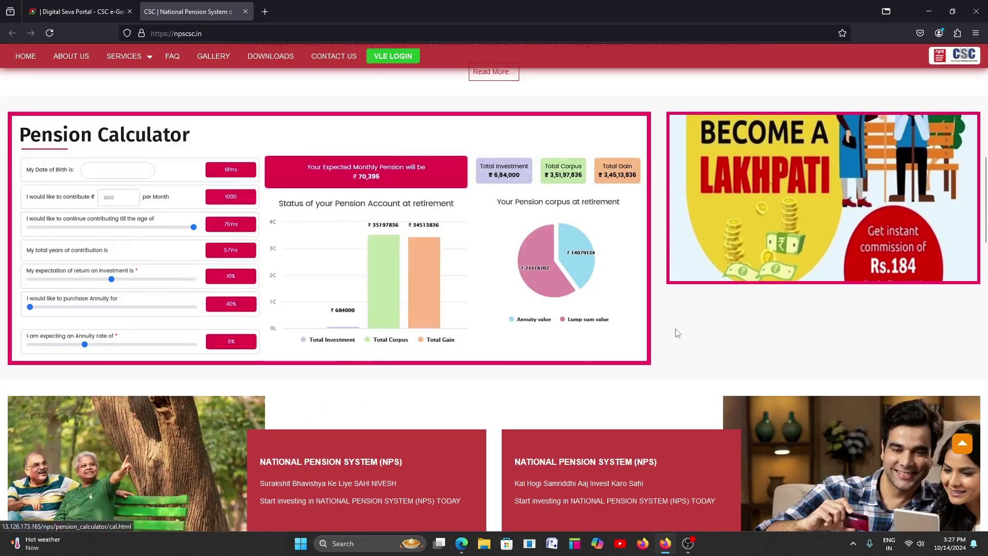
Step: Scroll through the Pension Calculator, NPS cards, 'Why invest in NPS' and FAQ, then return to the top
scroll(605, 391, down, 2)
scroll(508, 384, up, 3)
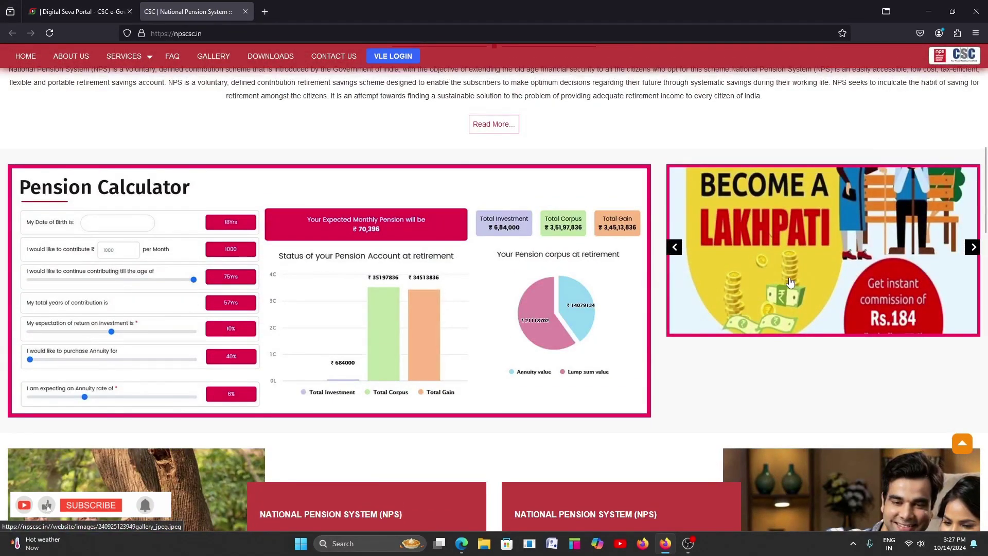
scroll(505, 375, down, 10)
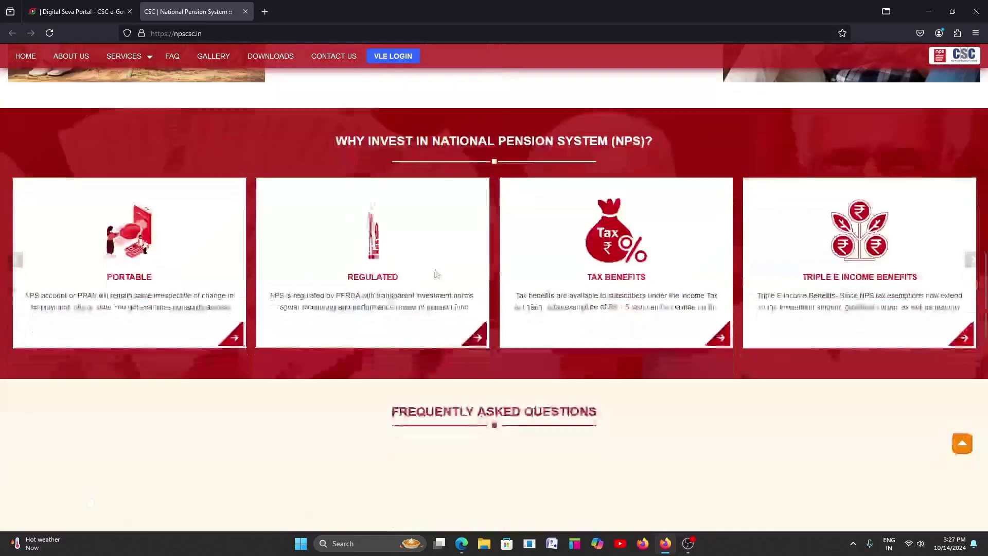
scroll(434, 268, up, 6)
scroll(434, 269, up, 12)
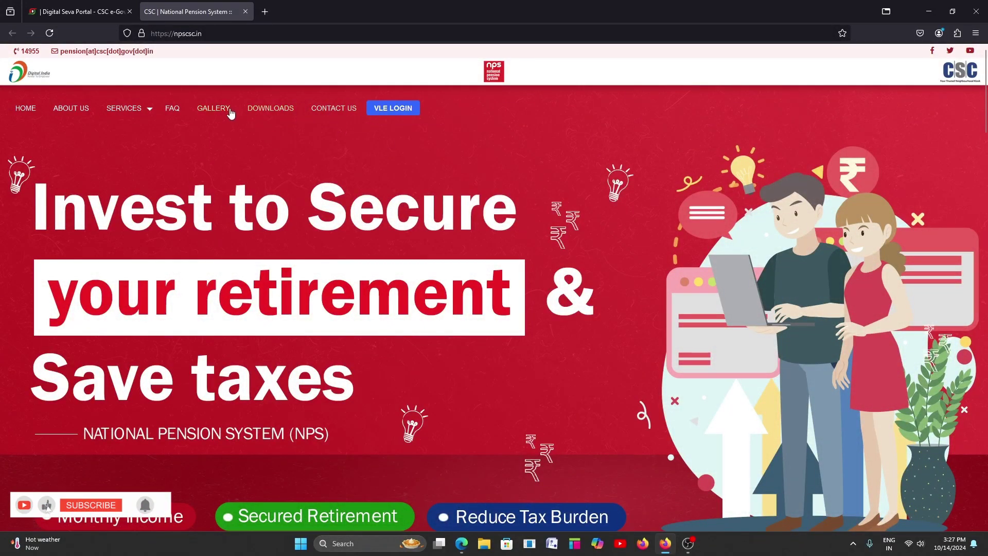
mouse_move(102, 129)
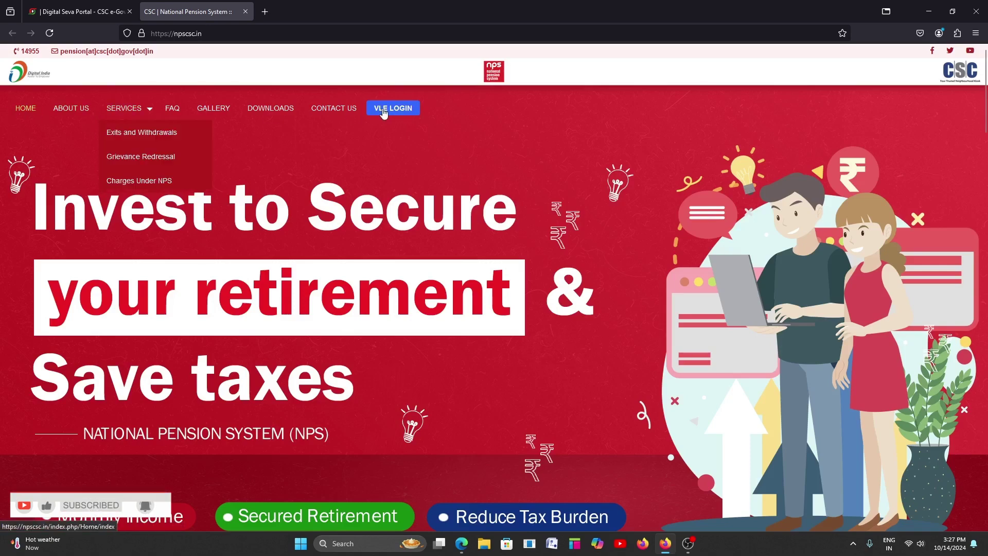
scroll(121, 342, down, 10)
scroll(566, 387, down, 2)
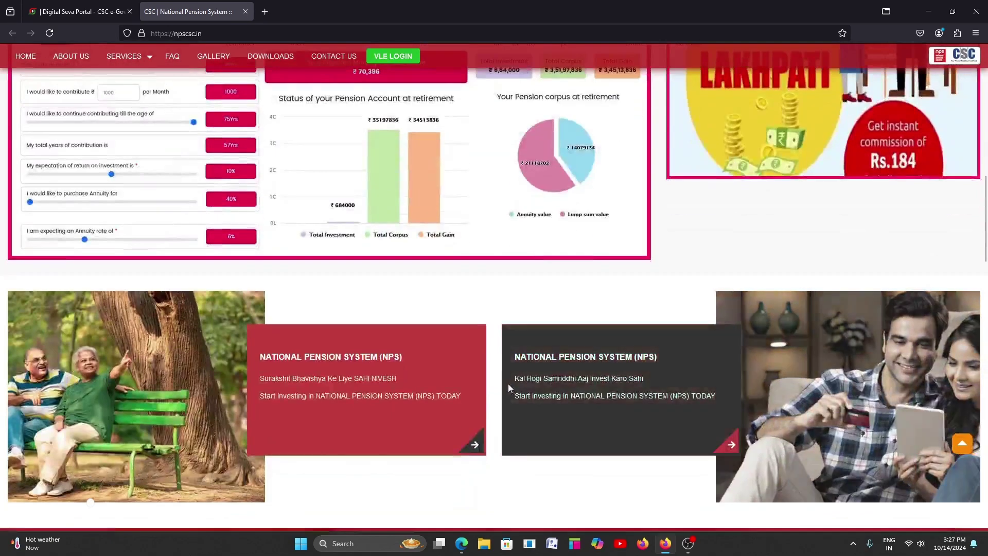
scroll(509, 384, up, 3)
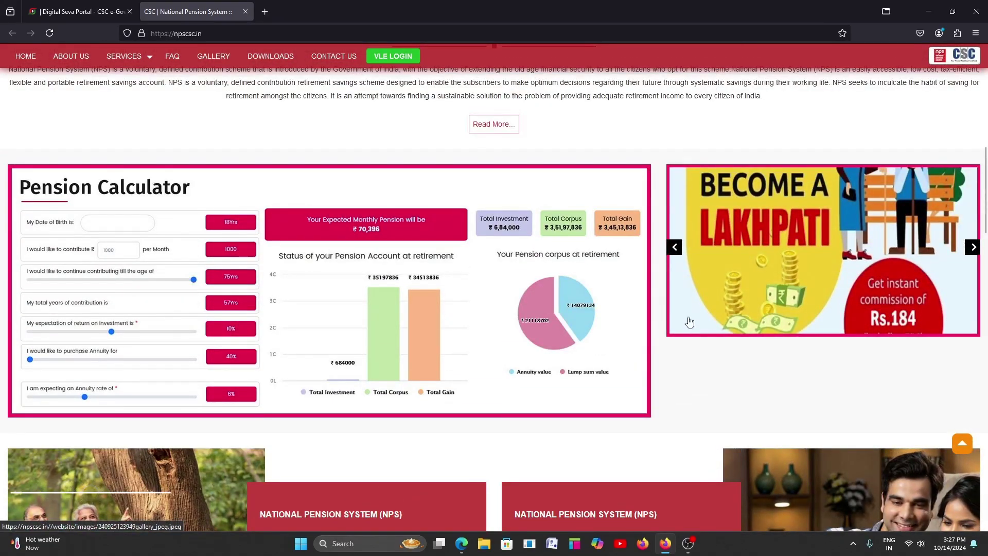
scroll(507, 379, down, 10)
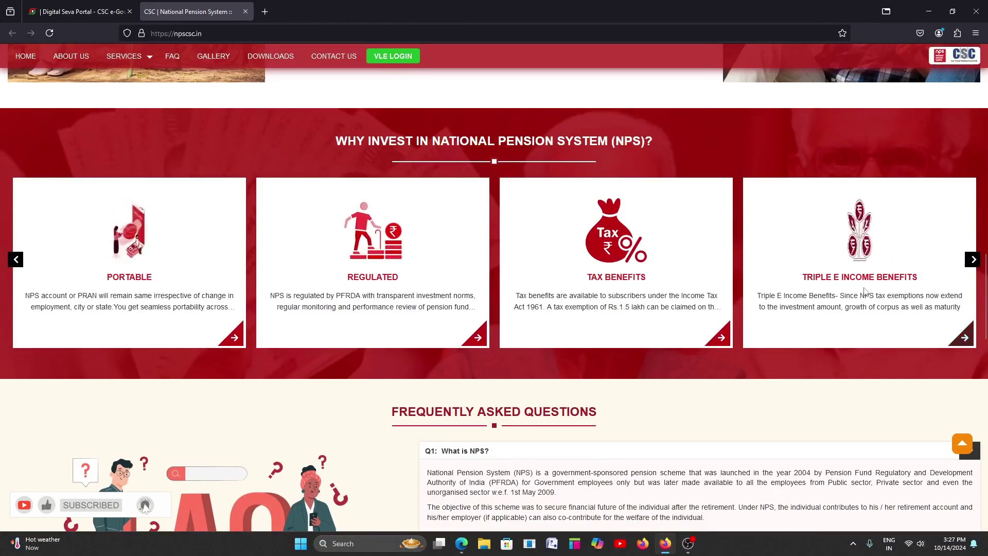
scroll(435, 271, up, 5)
scroll(433, 270, up, 15)
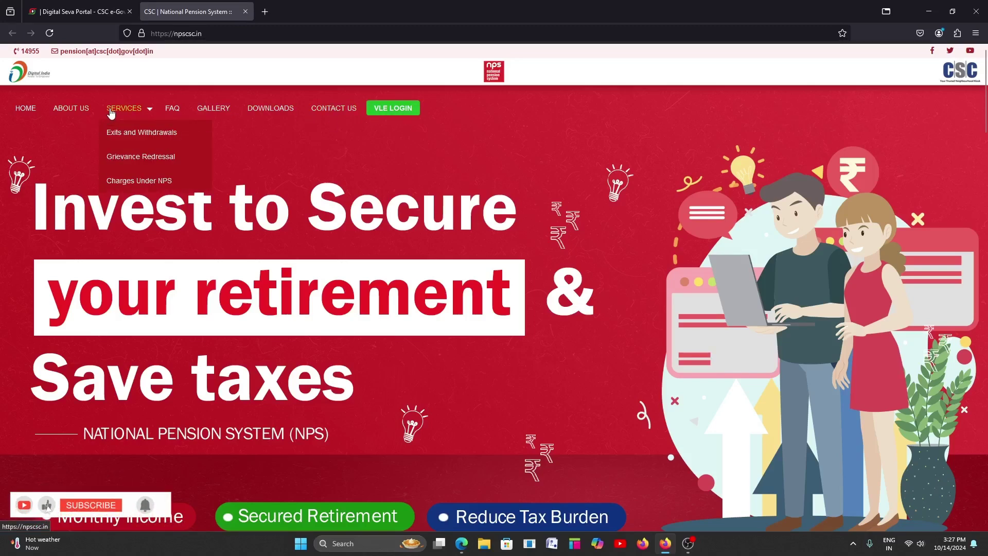
scroll(366, 355, down, 10)
scroll(627, 380, down, 2)
scroll(627, 380, up, 3)
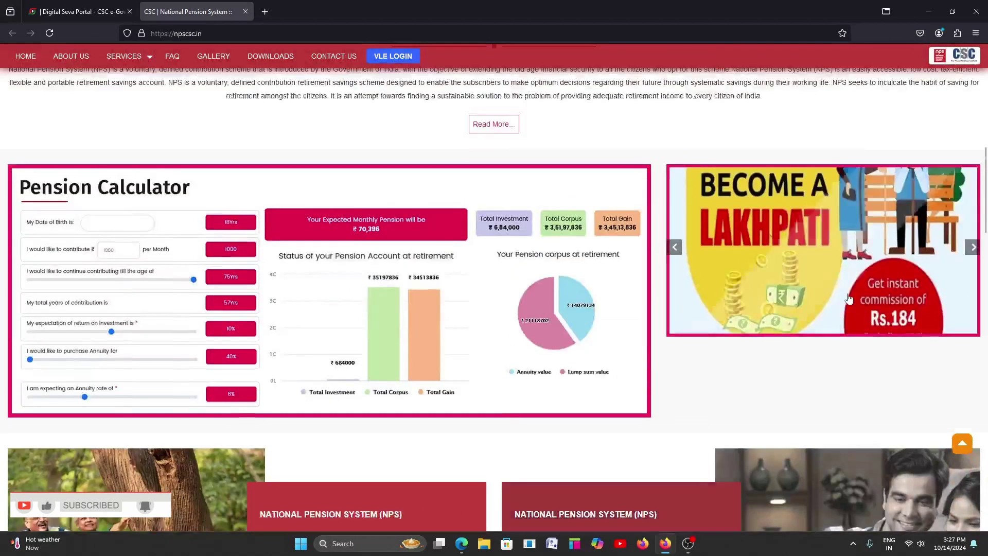
scroll(506, 379, down, 7)
scroll(505, 380, down, 4)
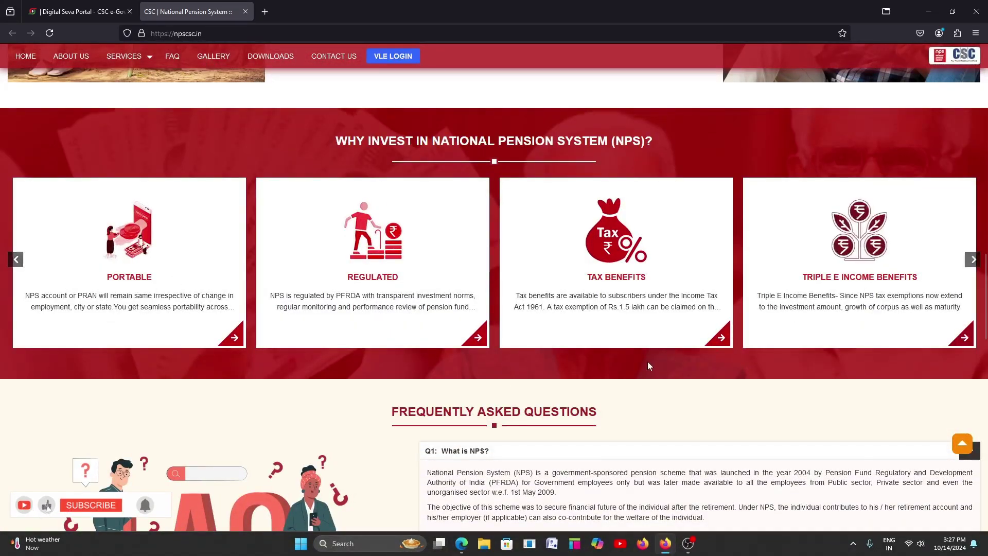
scroll(438, 273, up, 2)
scroll(438, 273, up, 12)
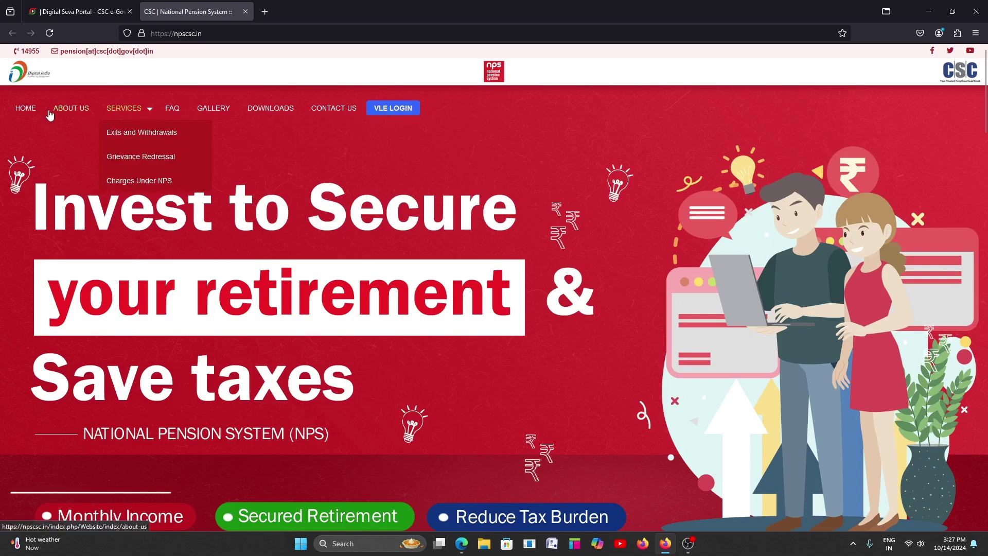
scroll(353, 360, down, 10)
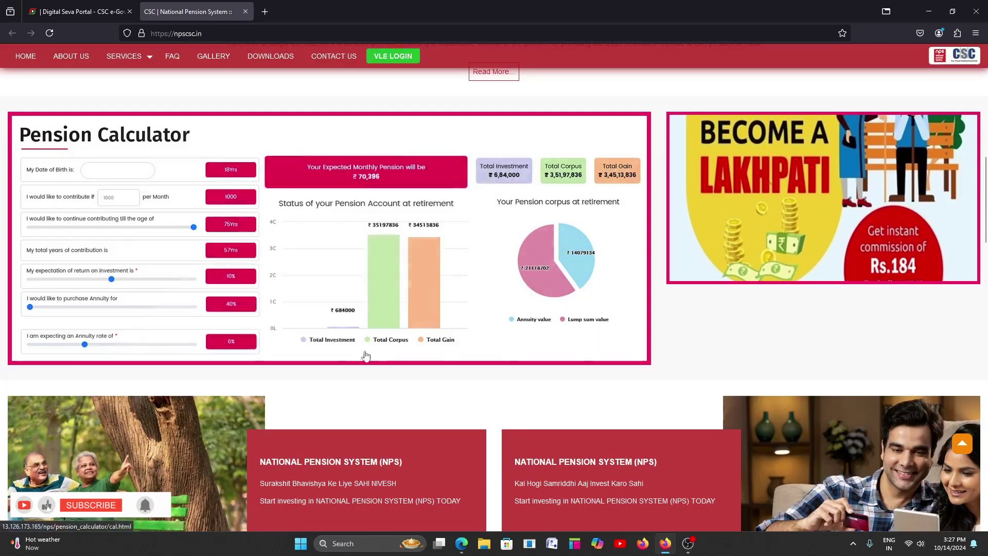
scroll(639, 365, down, 2)
scroll(639, 365, up, 3)
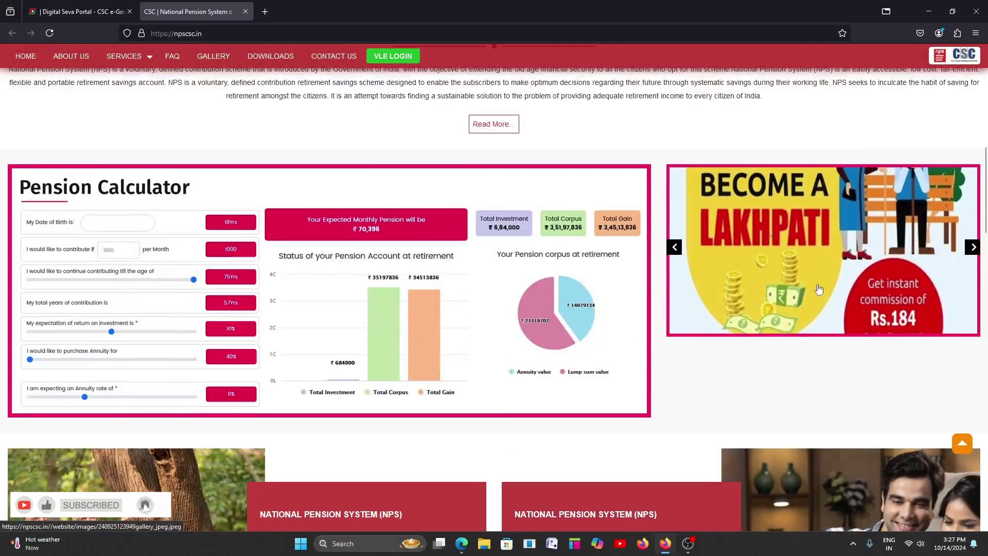
scroll(506, 377, down, 7)
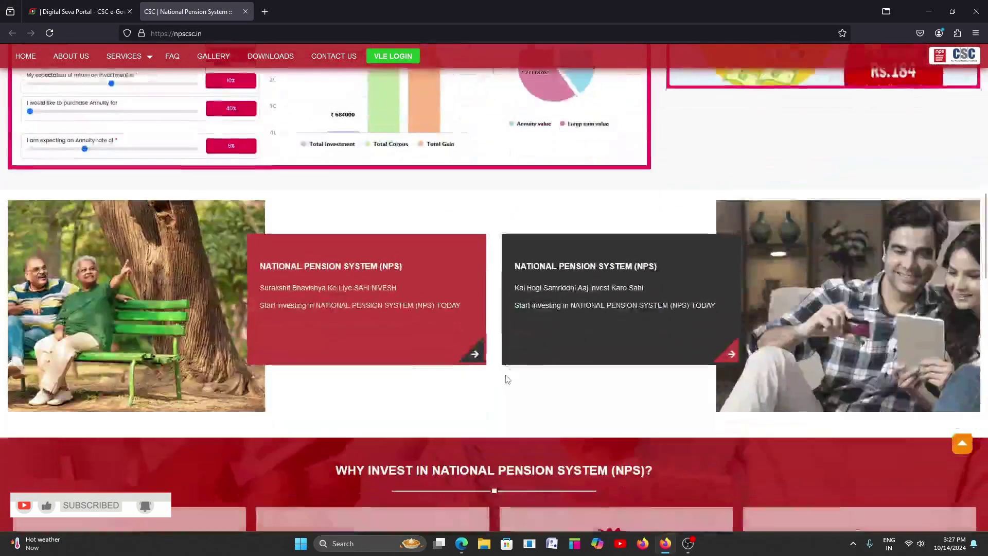
scroll(506, 375, down, 4)
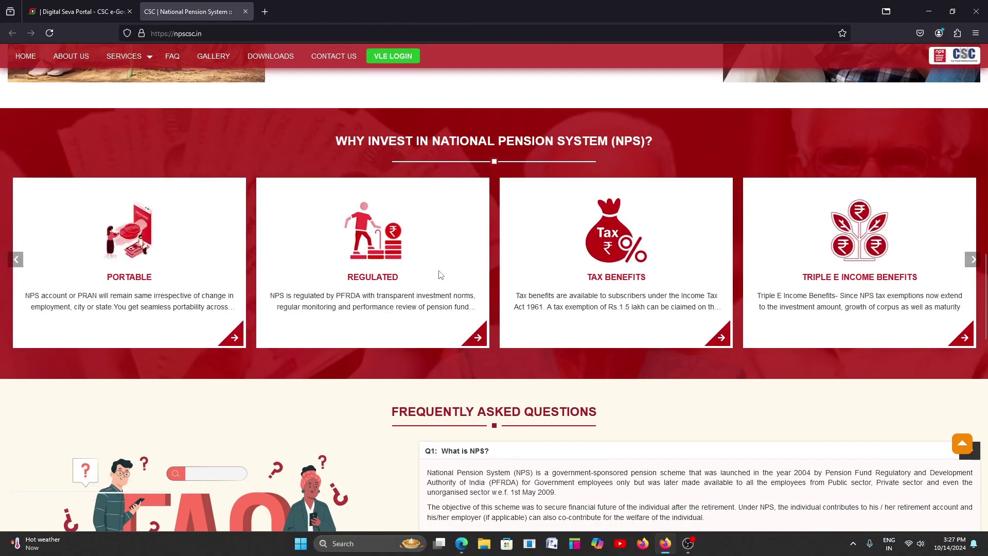
scroll(915, 385, up, 2)
scroll(434, 269, up, 20)
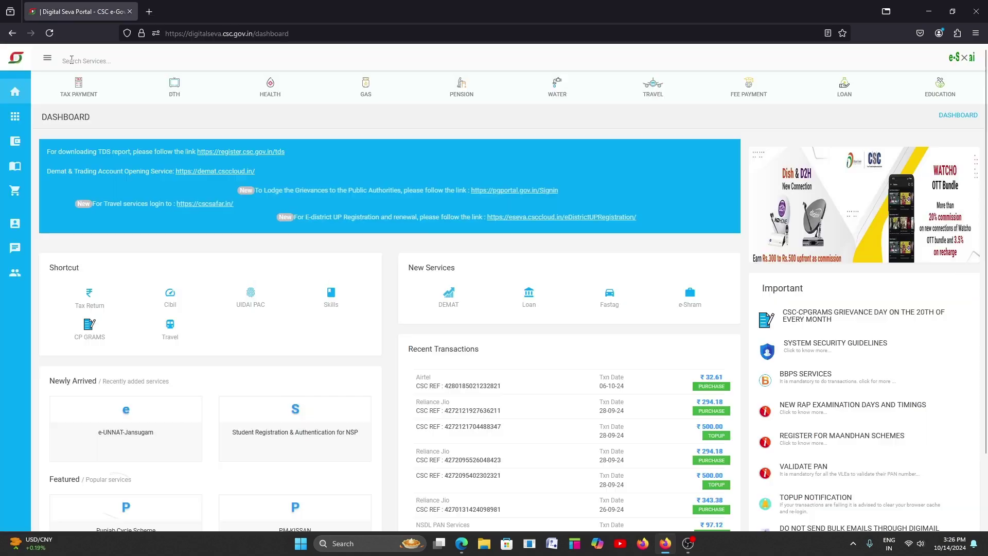
Step: Search 'nps' and open the 'National Pension Scheme (NPS)' service at npscsc.in
text(nps)
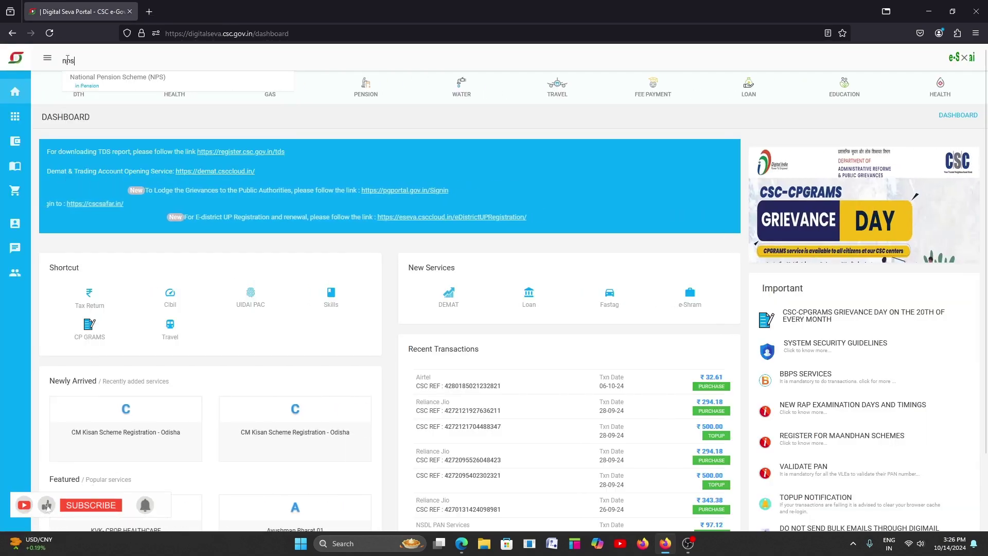
click(123, 78)
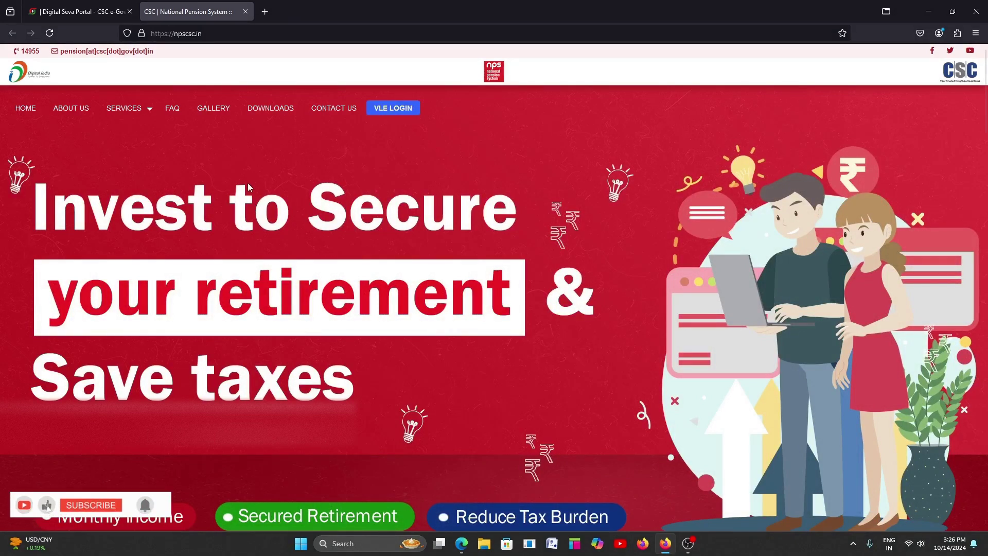
Step: Browse the npscsc.in home page, then sign in through VLE LOGIN to the NPS dashboard
scroll(41, 197, down, 8)
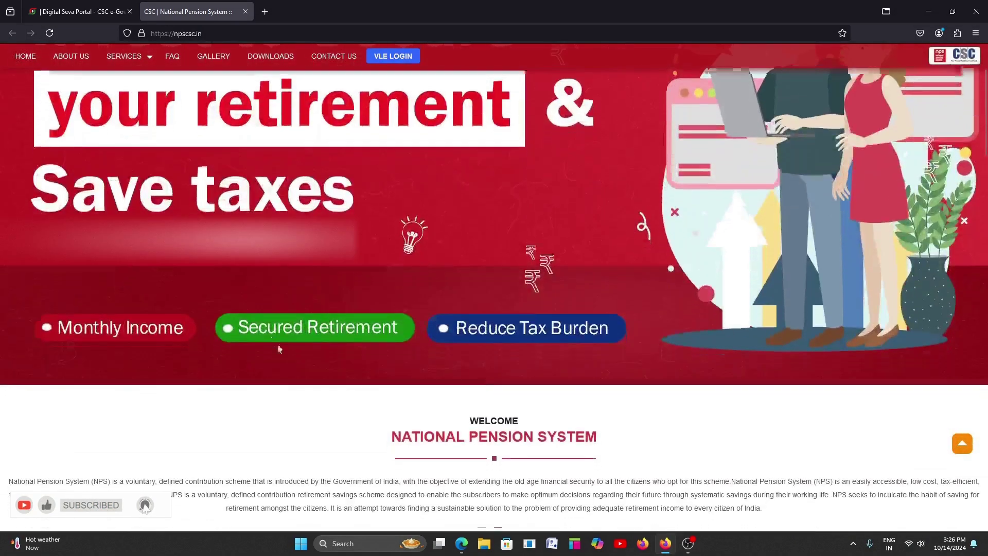
scroll(291, 353, down, 3)
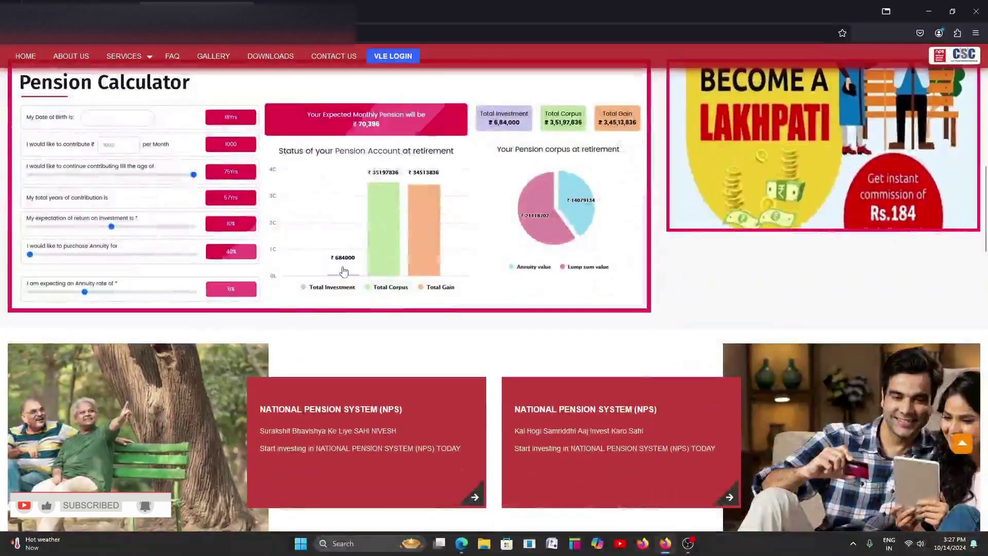
scroll(122, 345, up, 1)
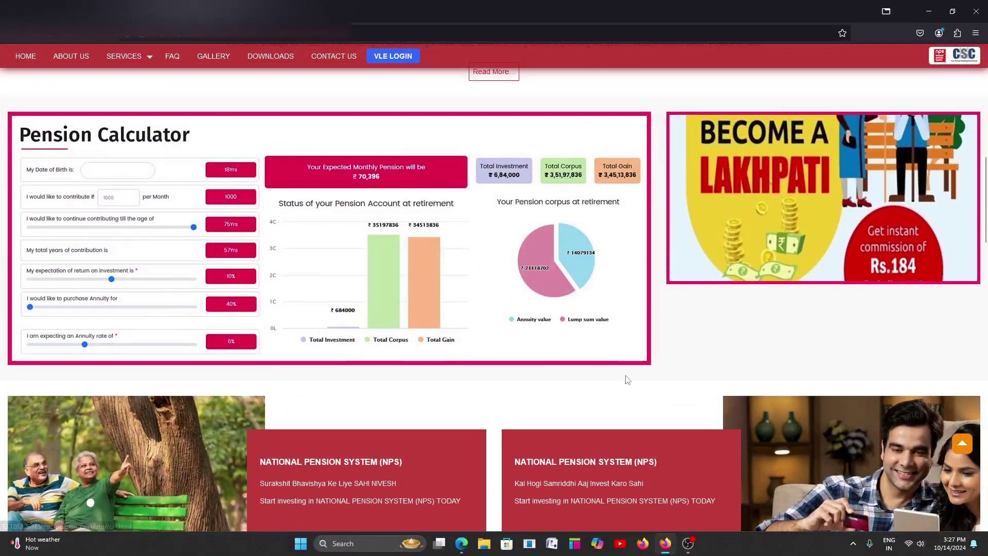
scroll(639, 364, down, 2)
scroll(791, 282, up, 3)
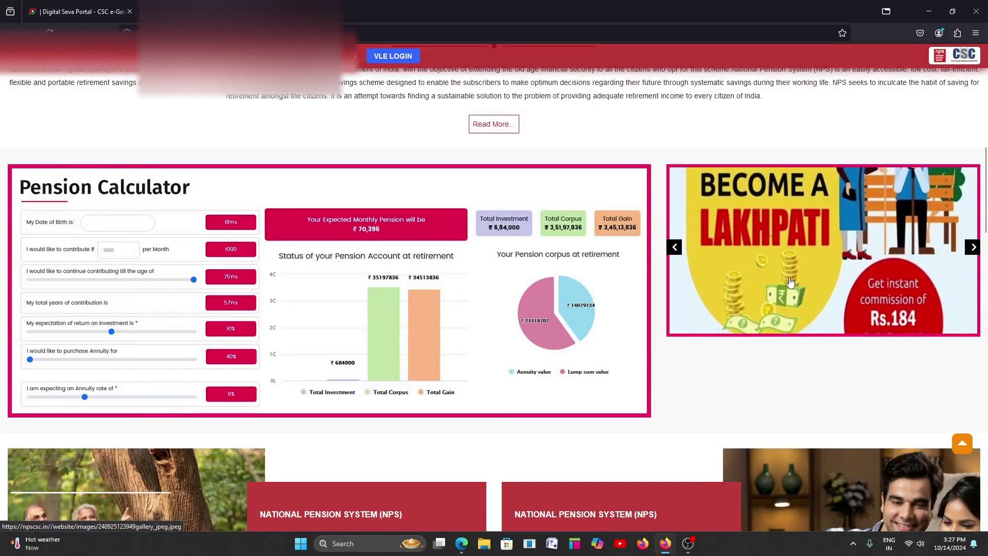
scroll(677, 324, down, 7)
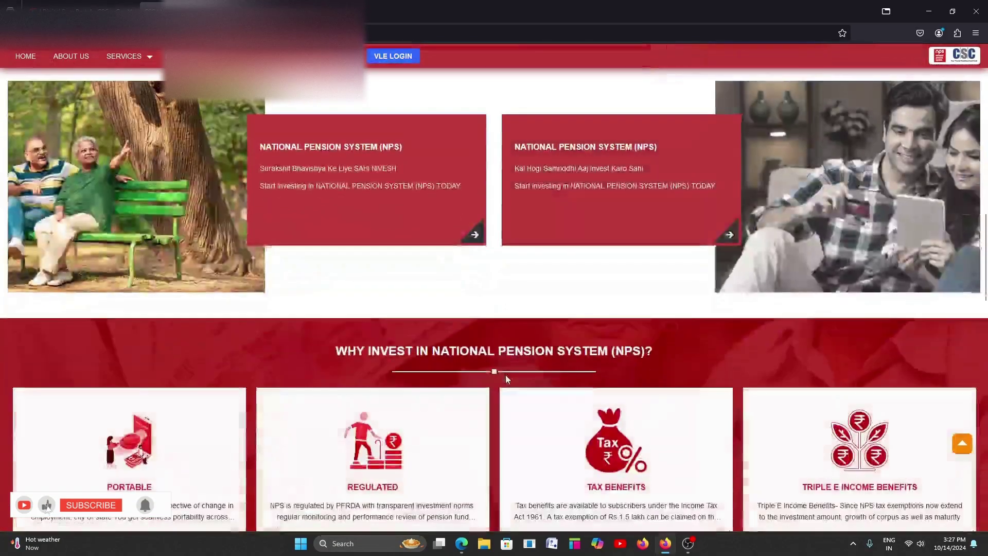
scroll(506, 379, down, 4)
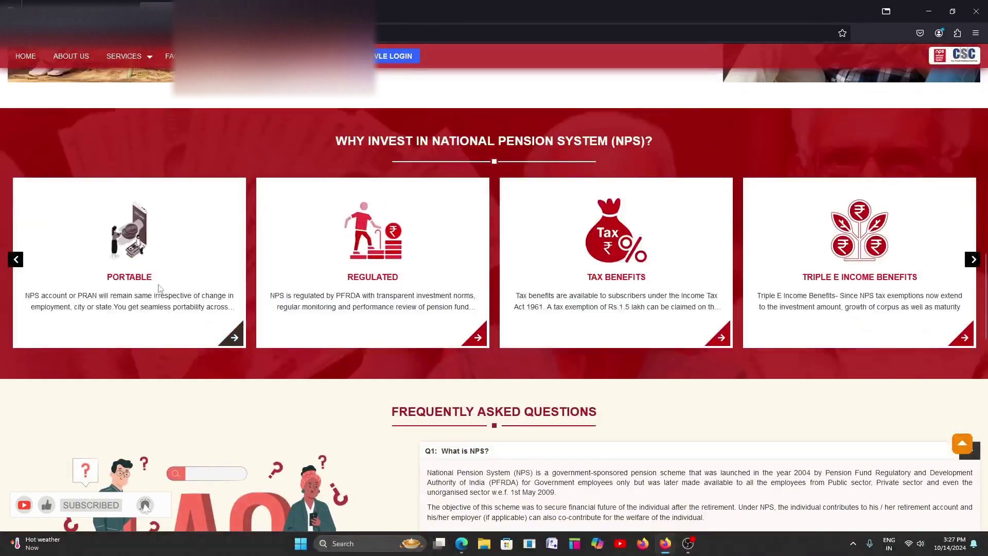
scroll(453, 282, up, 2)
scroll(433, 269, up, 20)
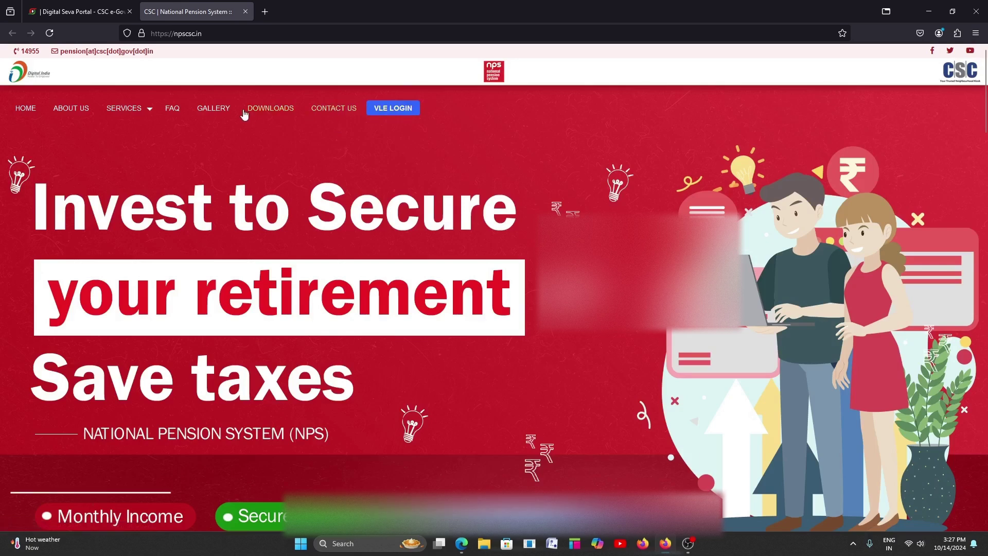
mouse_move(103, 123)
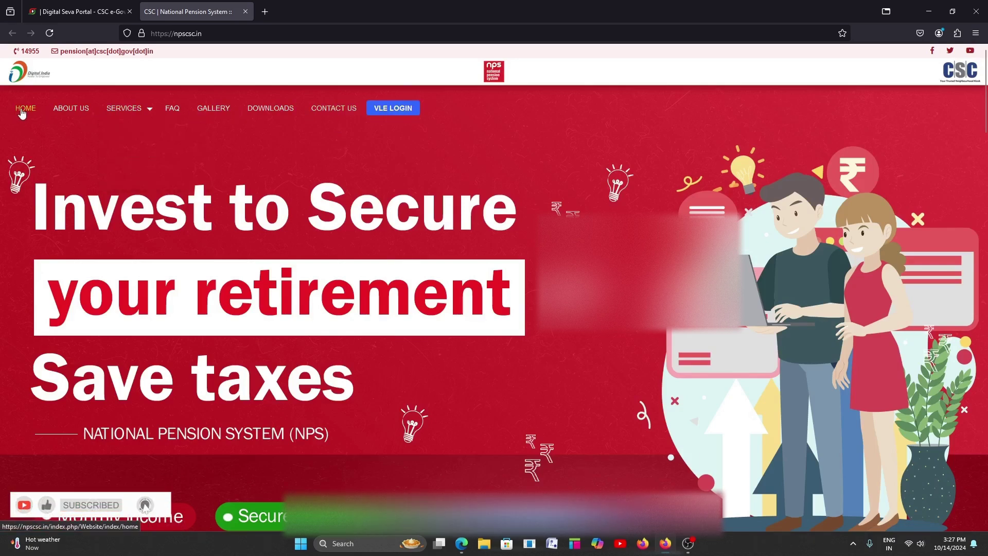
click(385, 110)
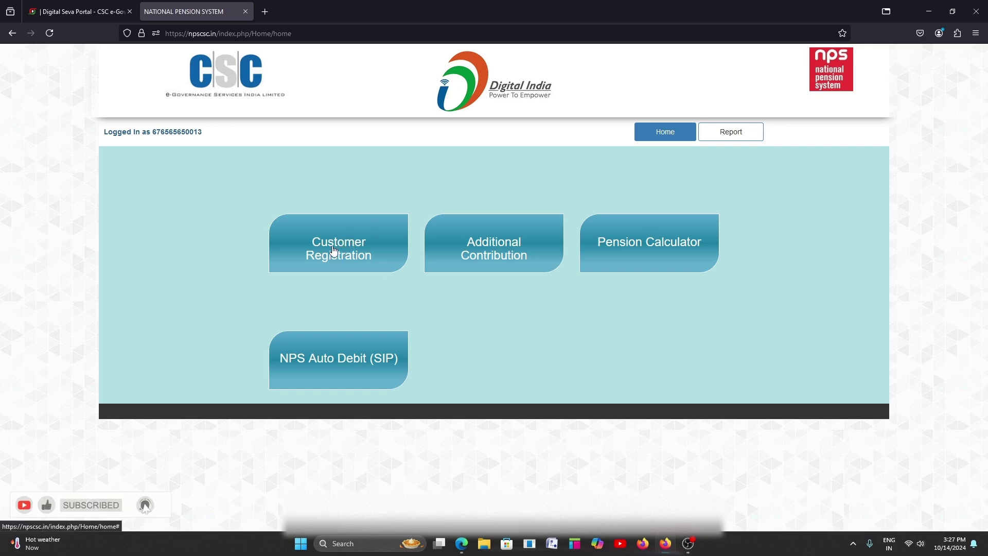
Step: Start a Customer Registration and choose KARVY in the New Registration dialog
click(334, 251)
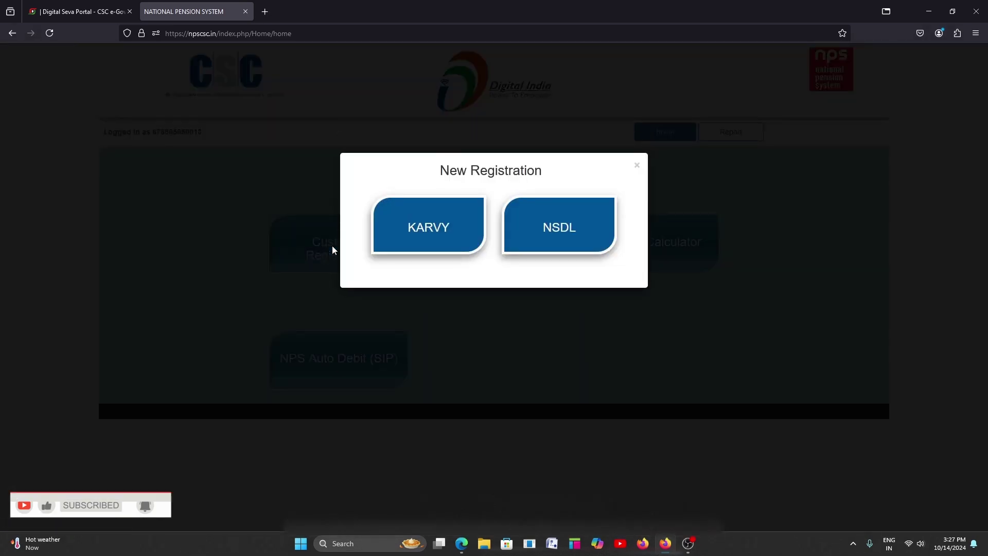
drag(438, 170, 549, 168)
click(551, 168)
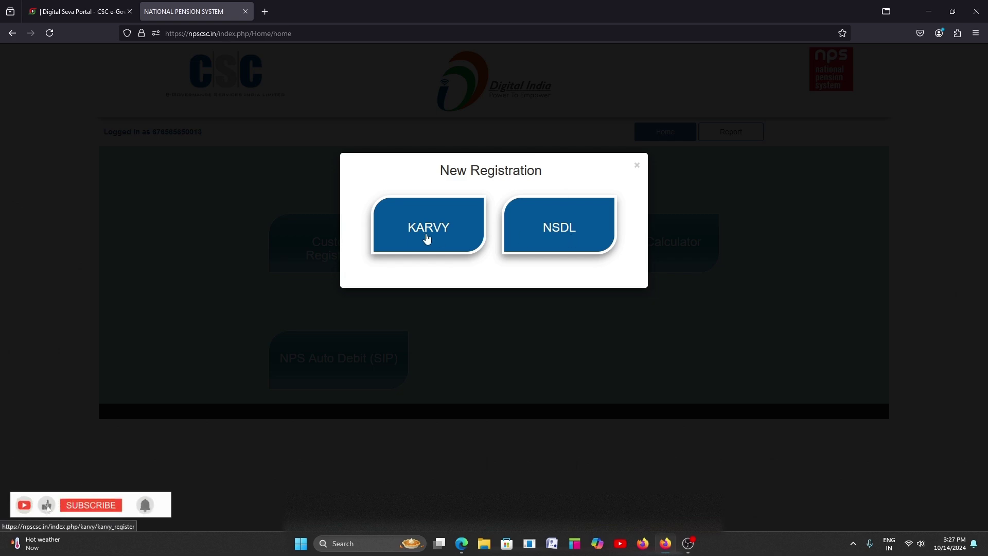
click(427, 238)
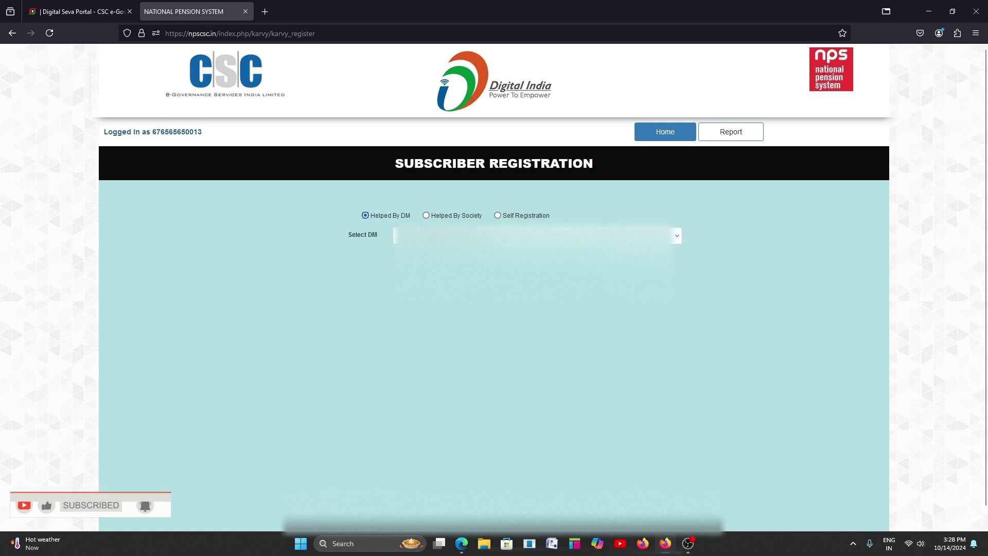
Step: Select the assisting DM, paste the subscriber's PAN number, and submit to reach KFintech's form
click(537, 236)
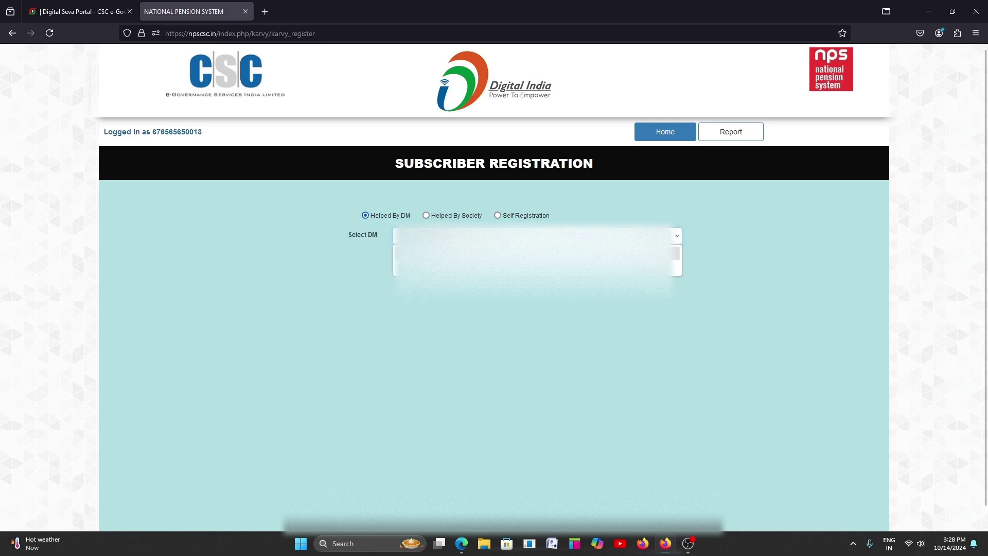
scroll(537, 260, down, 3)
click(407, 265)
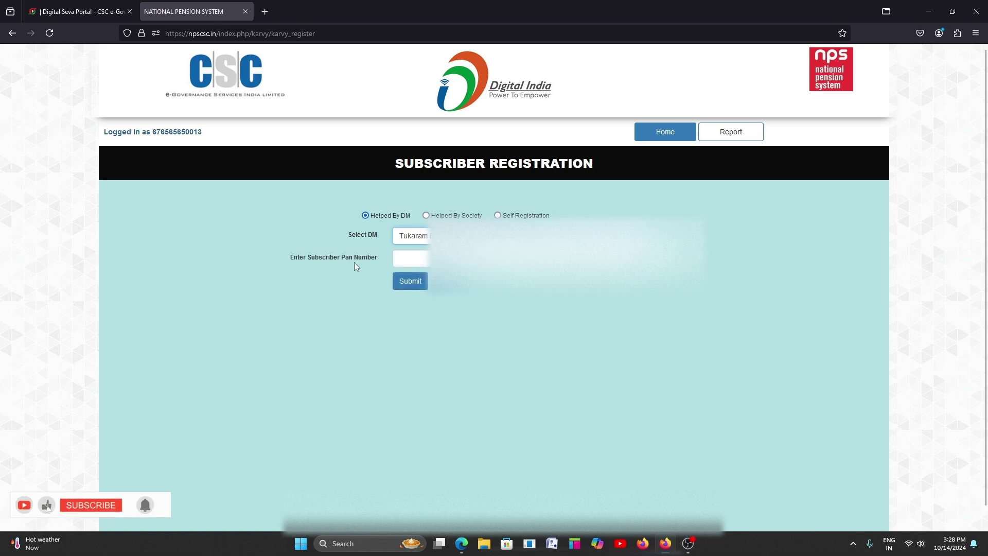
click(414, 255)
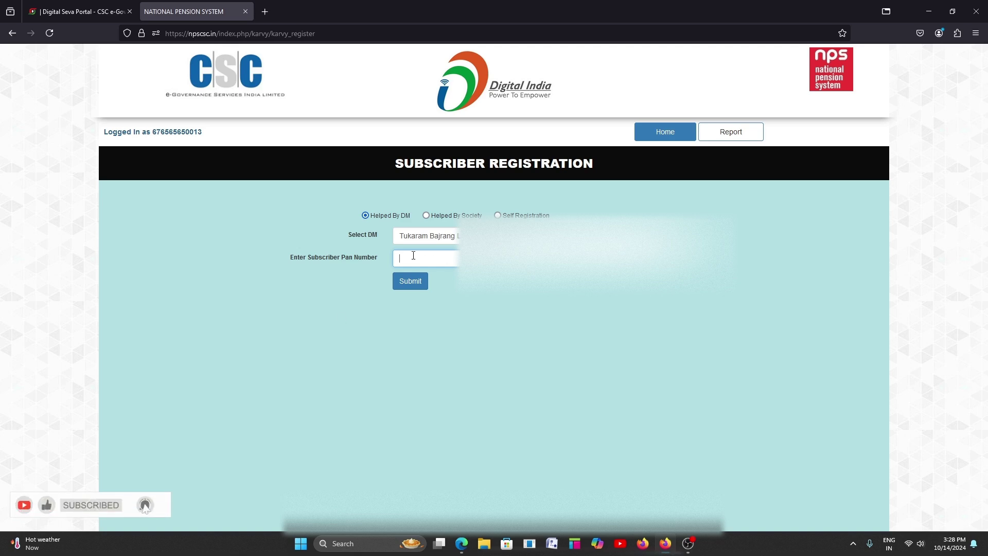
click(411, 287)
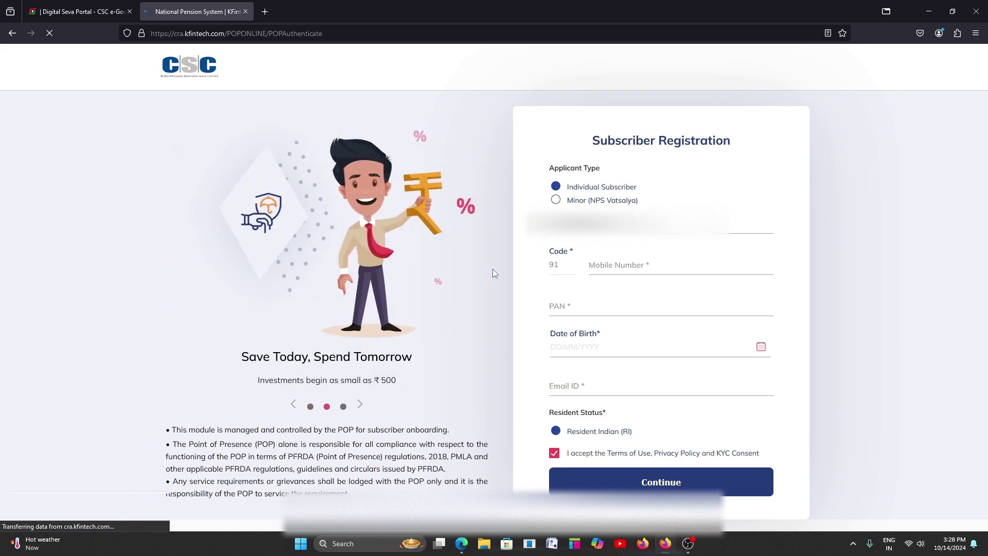
click(580, 231)
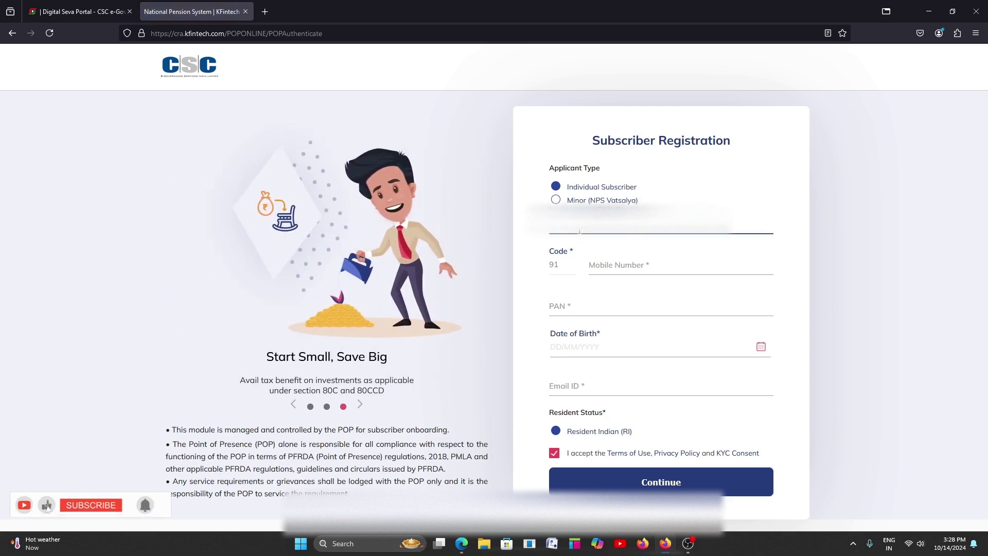
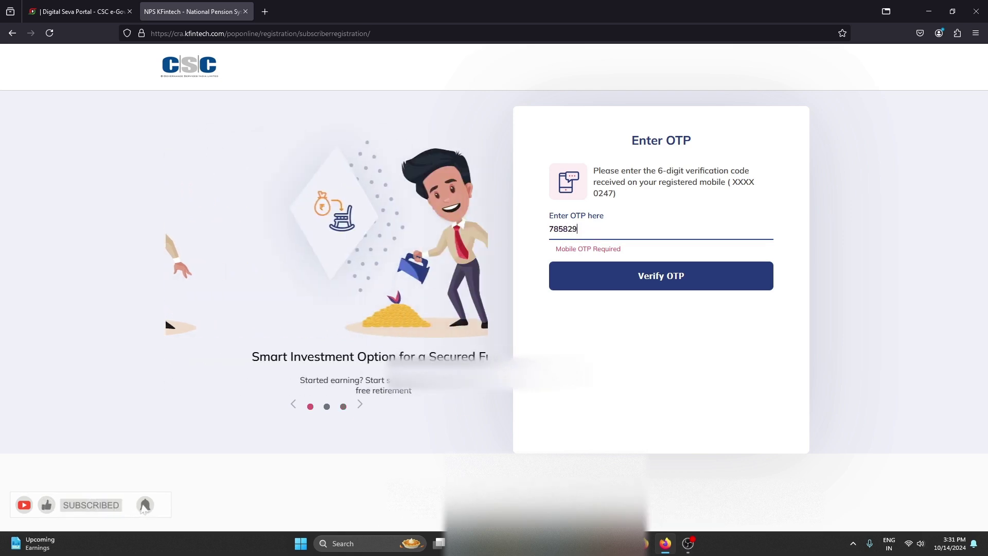
Step: Finish entering the 6-digit mobile OTP and verify it
click(639, 277)
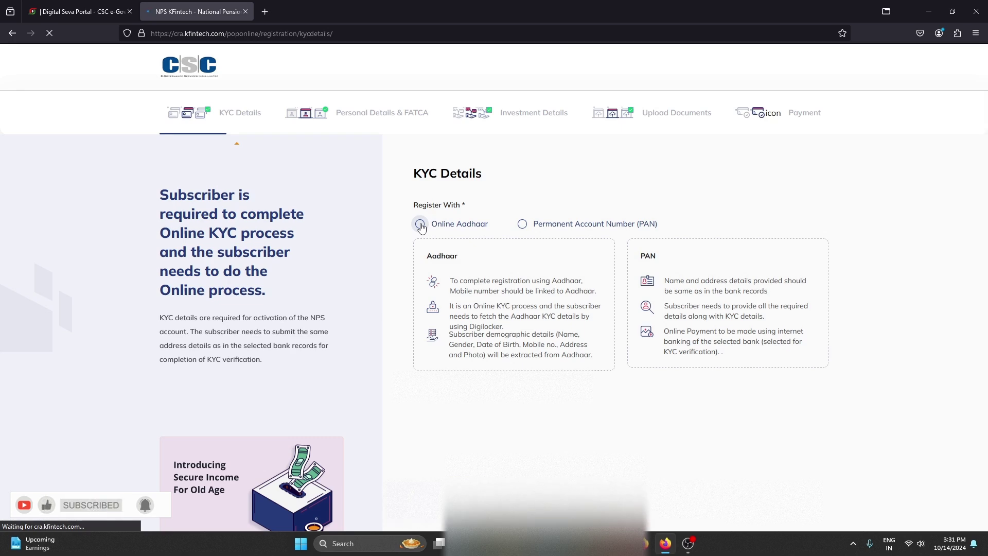
Step: Choose Online Aadhaar as the KYC registration method to hand off to DigiLocker
click(420, 225)
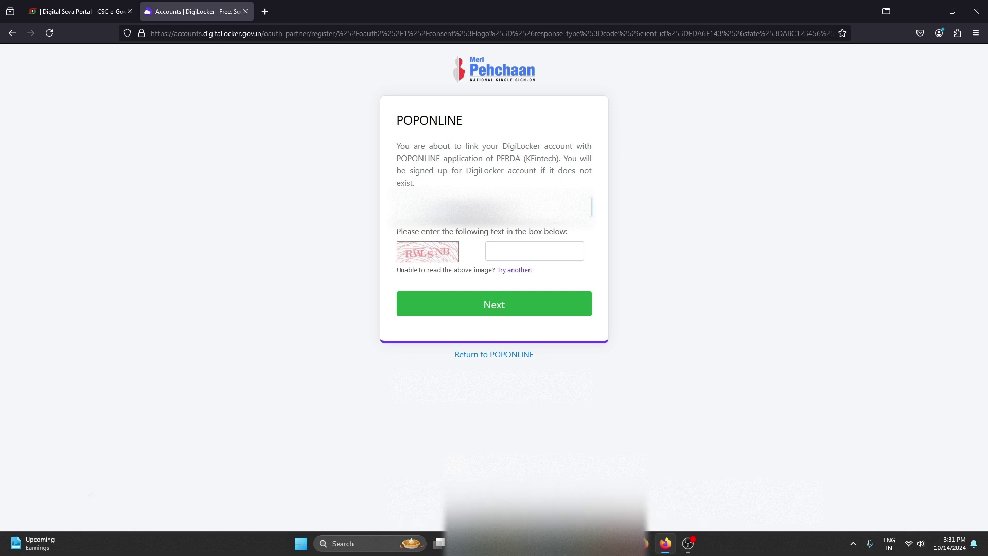
Step: Enter the DigiLocker captcha text and submit it
click(509, 253)
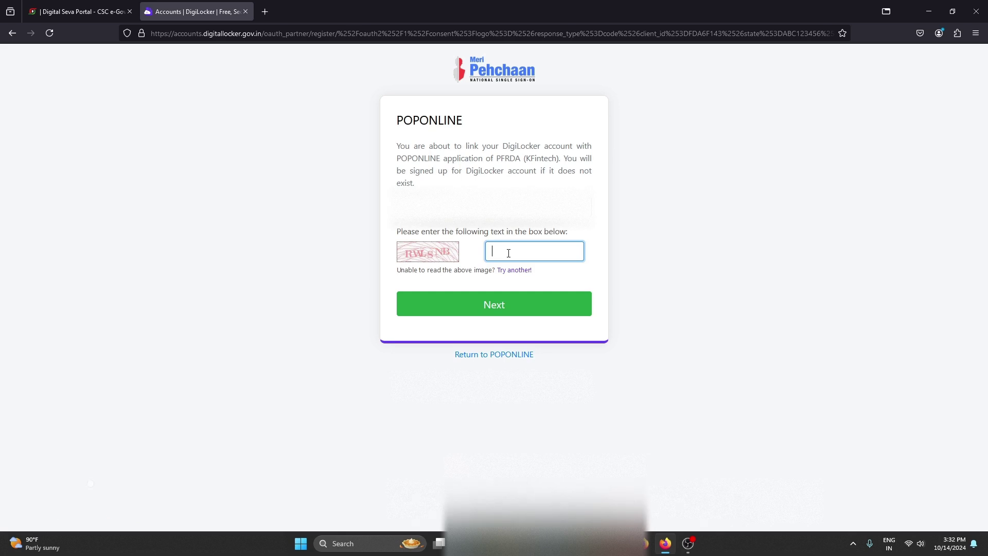
text(RWLSNB)
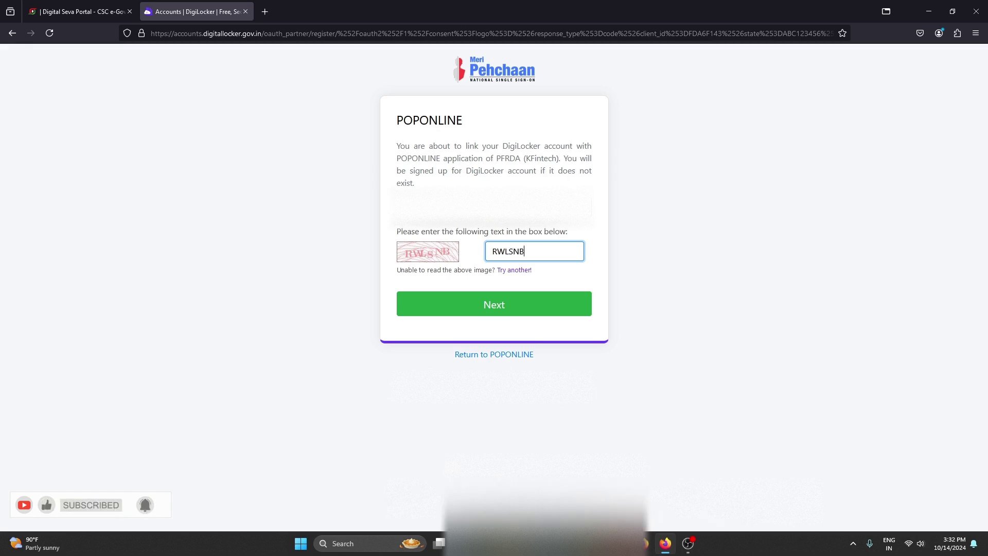
click(514, 311)
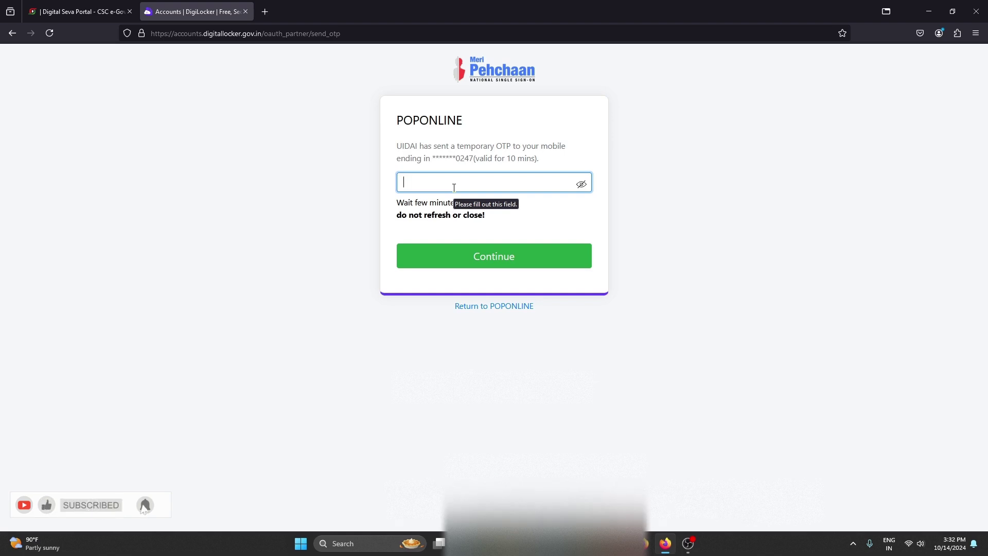
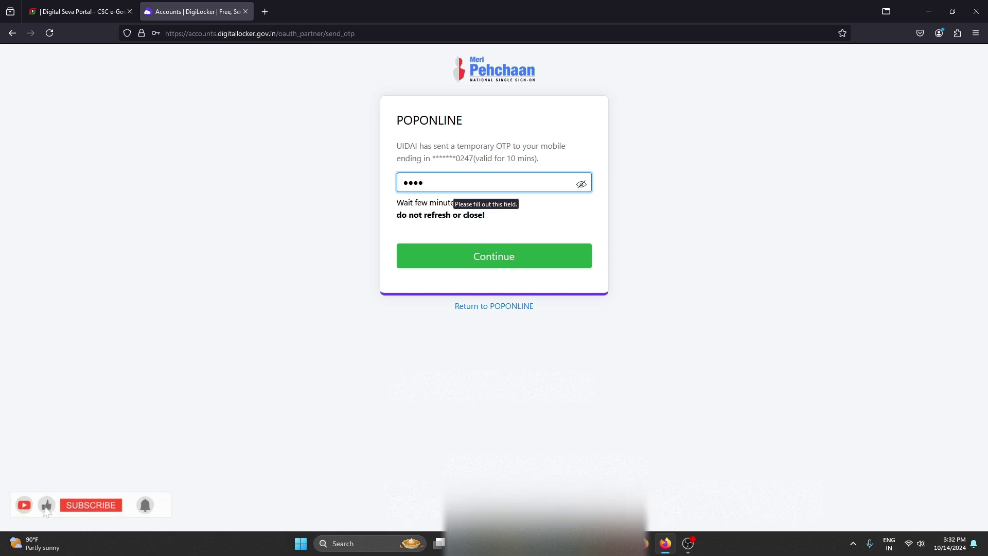
Step: Enter the six-digit Aadhaar OTP from UIDAI, submit it, and decline browser saving
text(••)
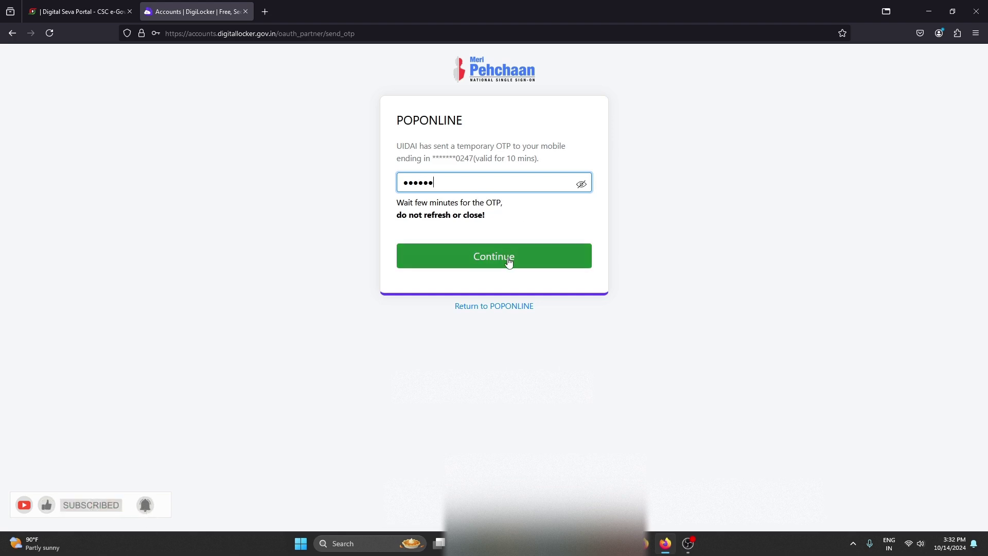
click(507, 257)
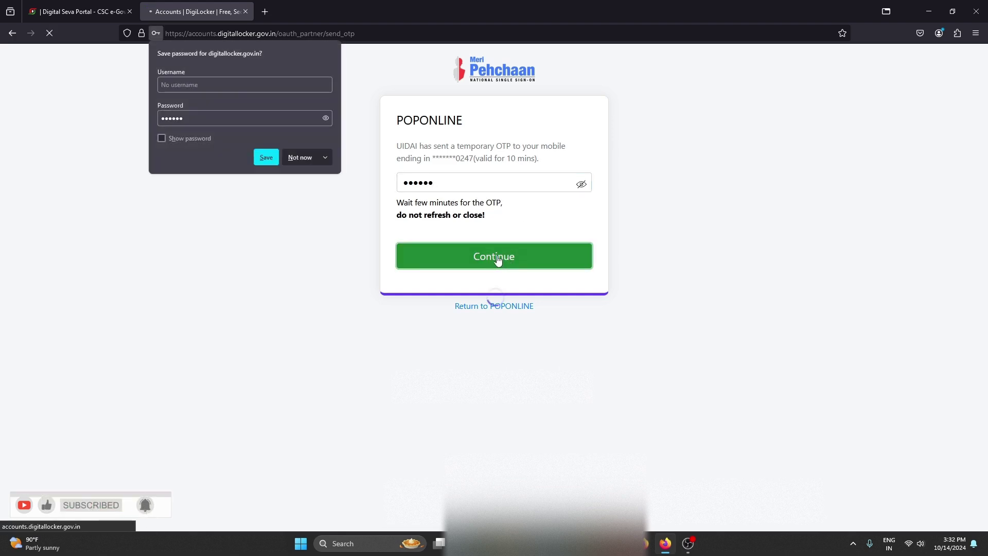
click(298, 157)
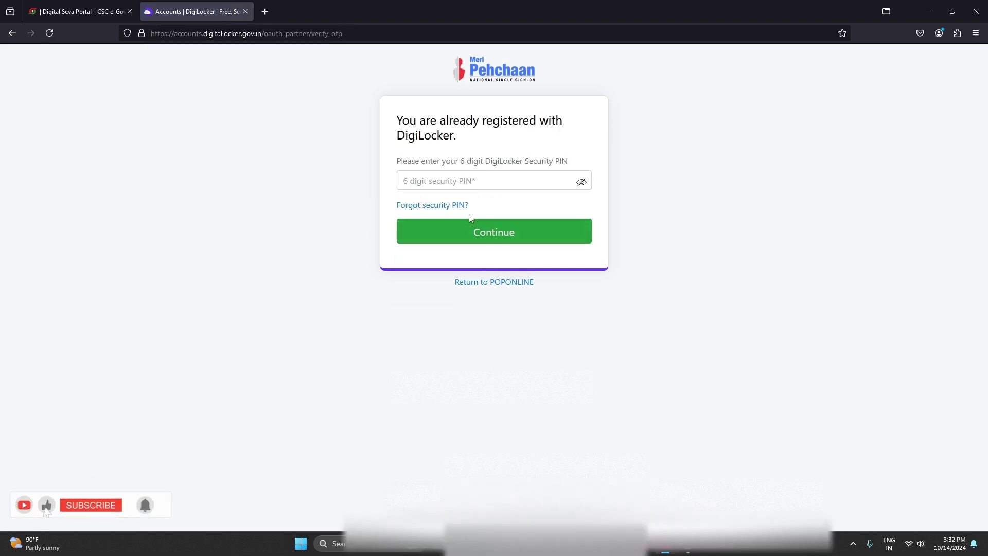
Step: Sign in with the 6-digit DigiLocker security PIN, re-entering it after an error
click(467, 181)
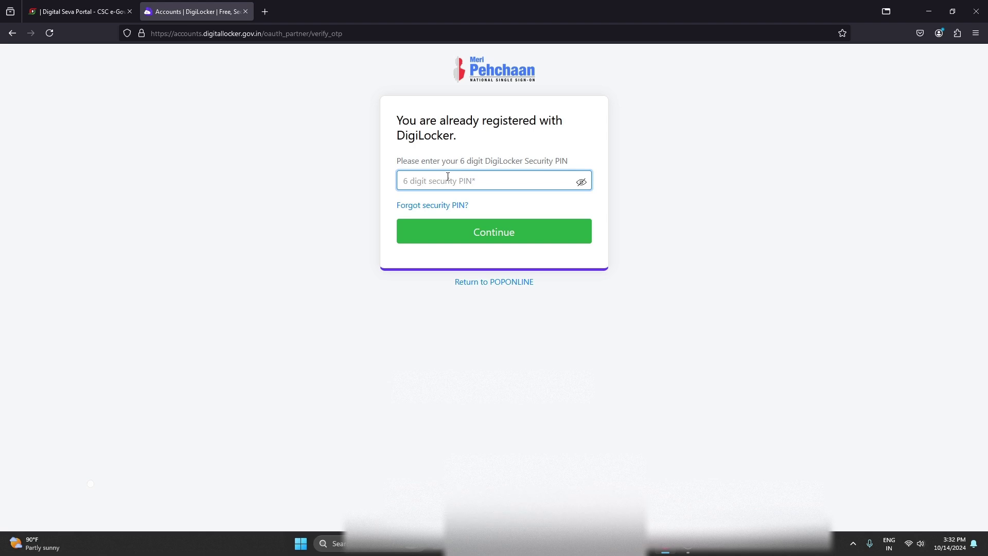
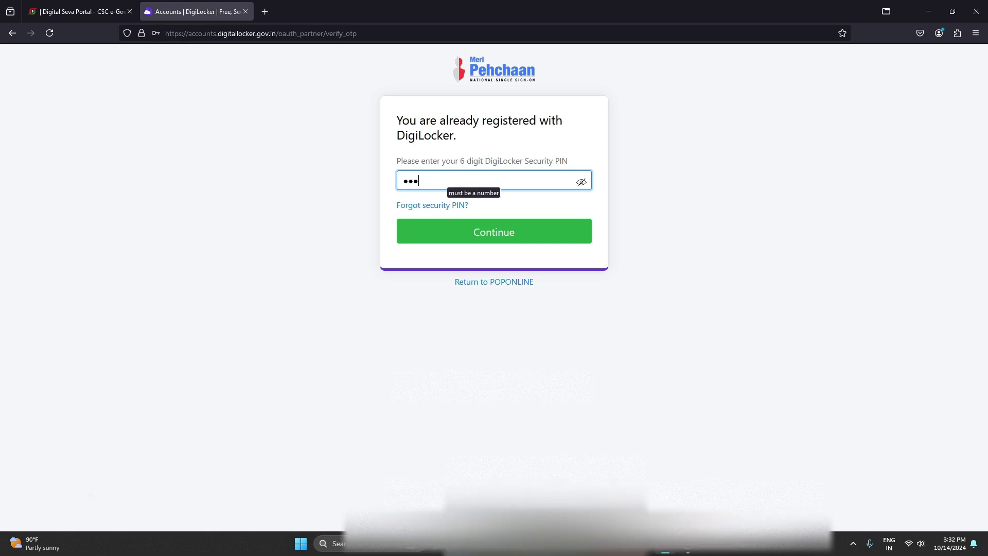
click(482, 243)
click(310, 163)
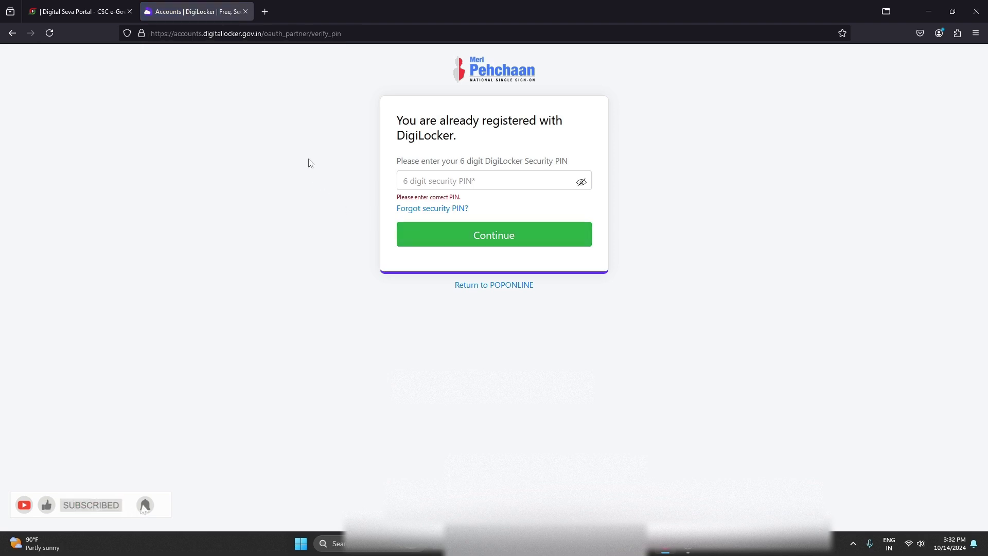
click(455, 186)
text(••)
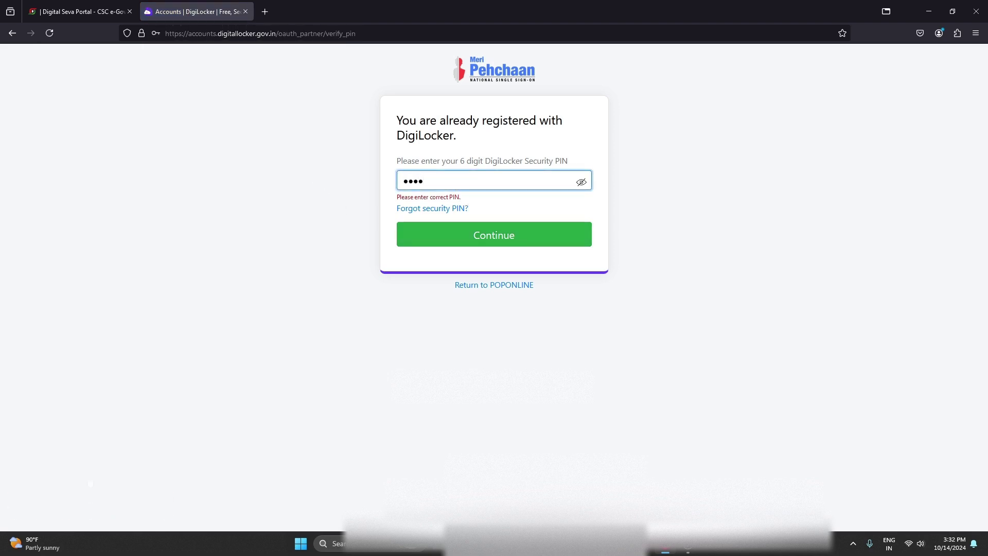
click(496, 237)
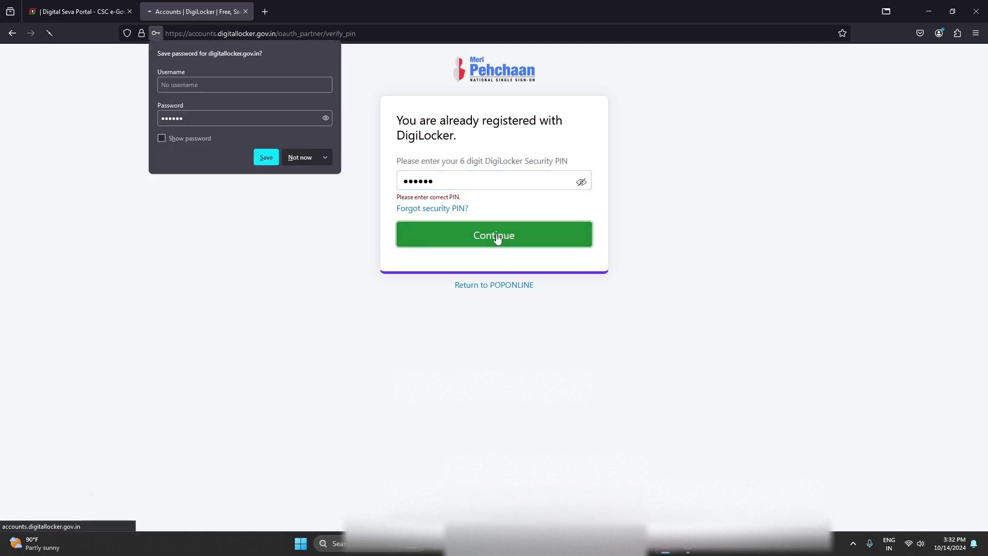
click(302, 158)
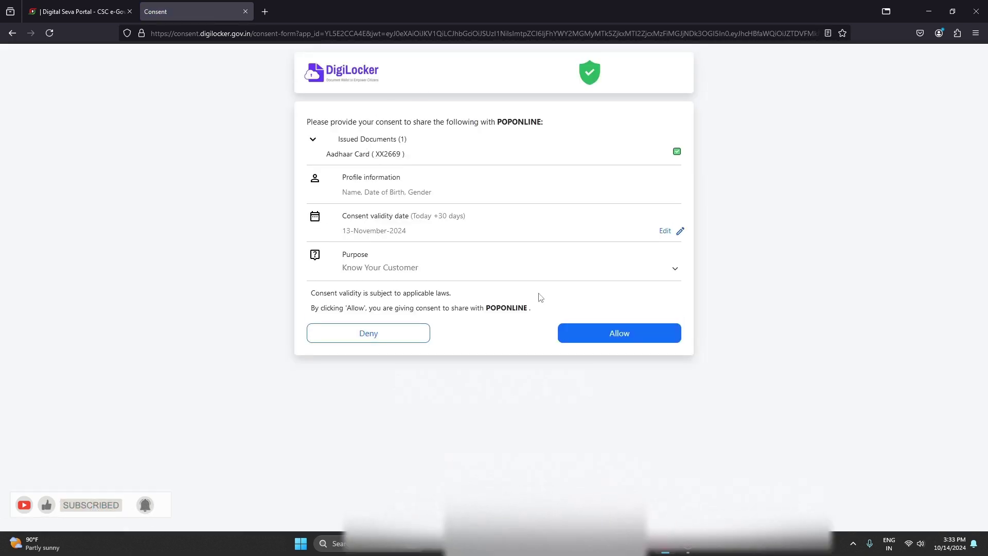
Step: Allow sharing the Aadhaar Card with POPONLINE, then save the NPS KYC details
click(604, 338)
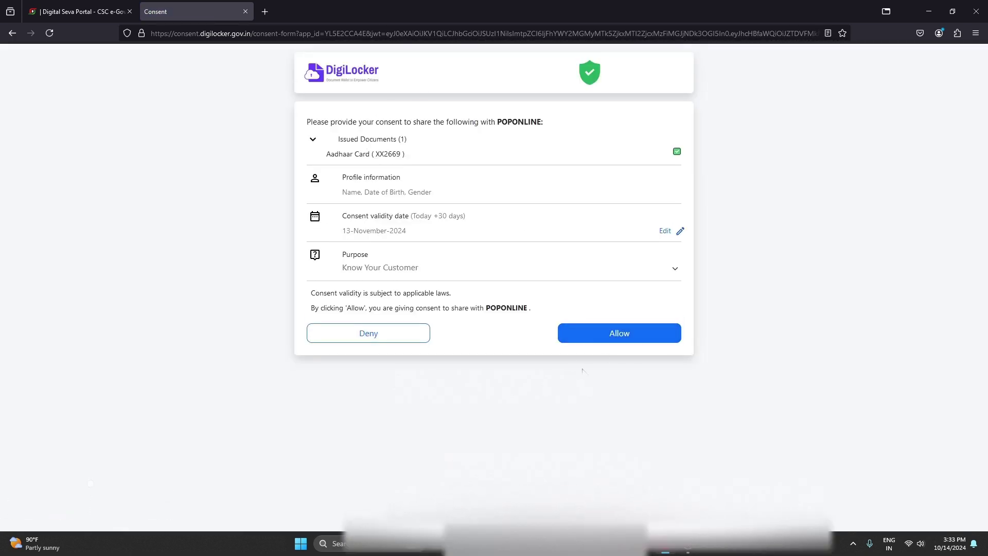
click(593, 342)
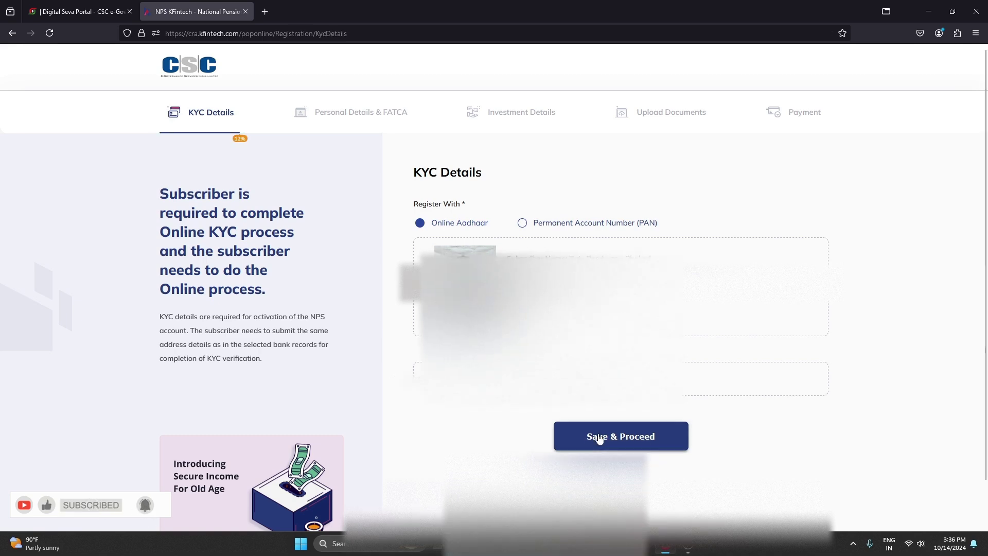
click(599, 437)
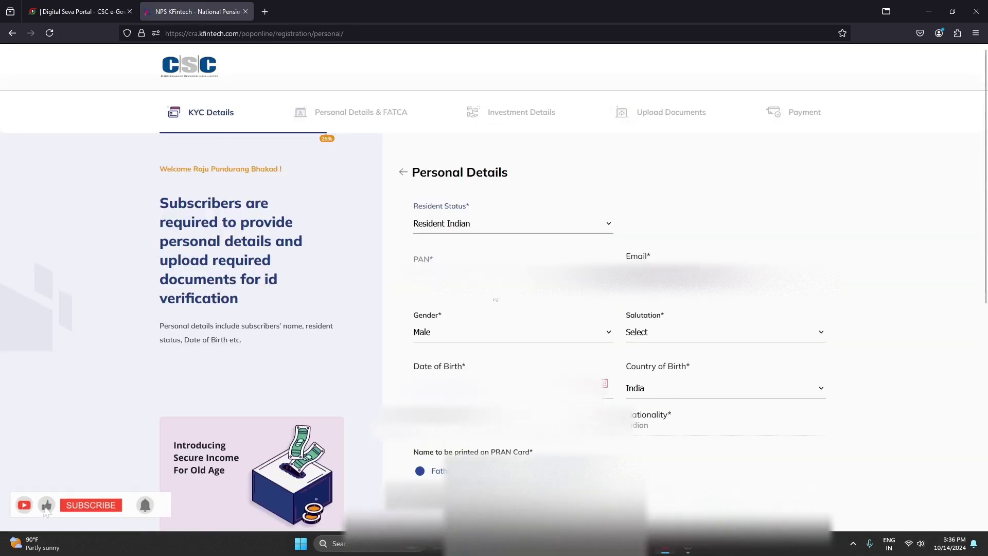
Step: Complete the mother's name on the Personal Details form
scroll(346, 203, down, 2)
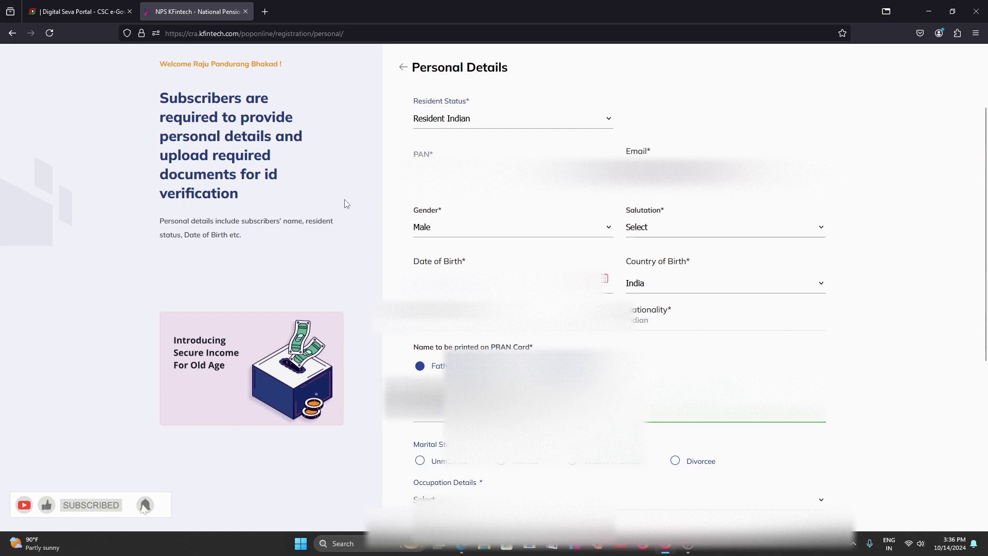
scroll(347, 203, down, 2)
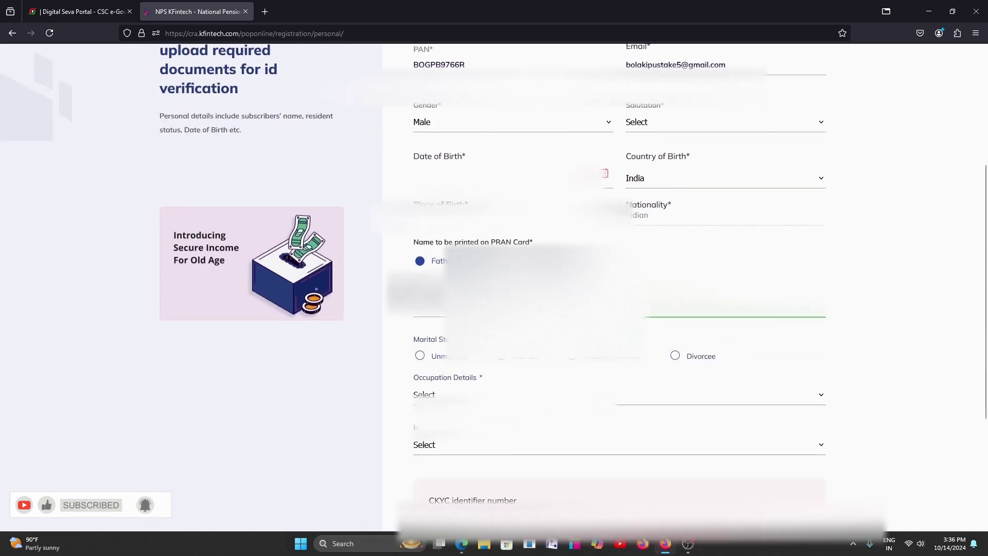
scroll(485, 368, down, 1)
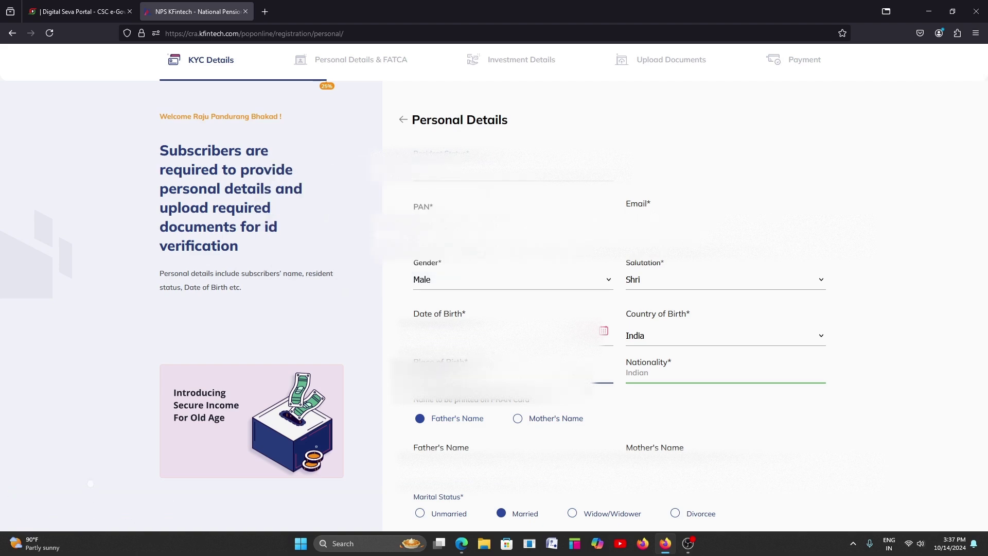
scroll(709, 332, down, 2)
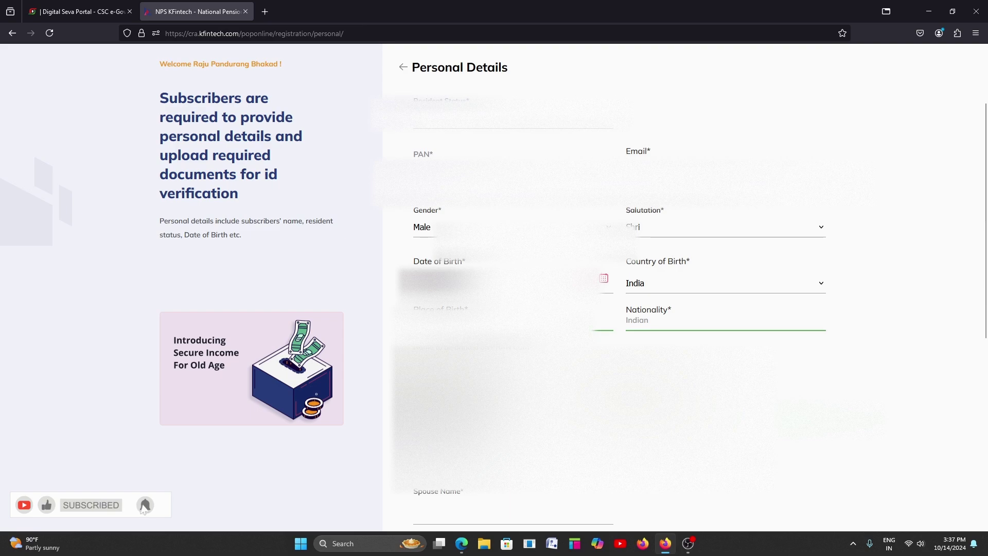
scroll(609, 261, down, 5)
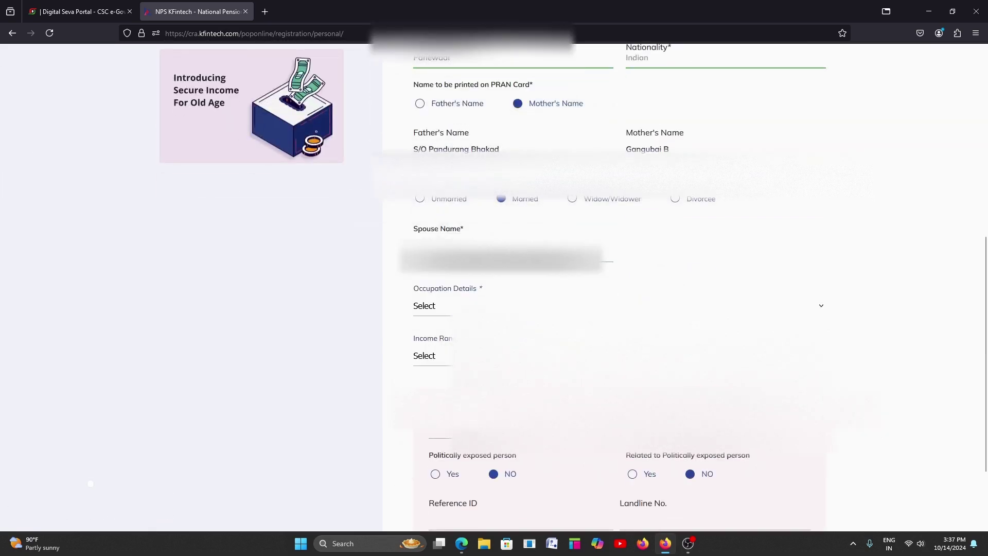
text(hakad)
key(Tab)
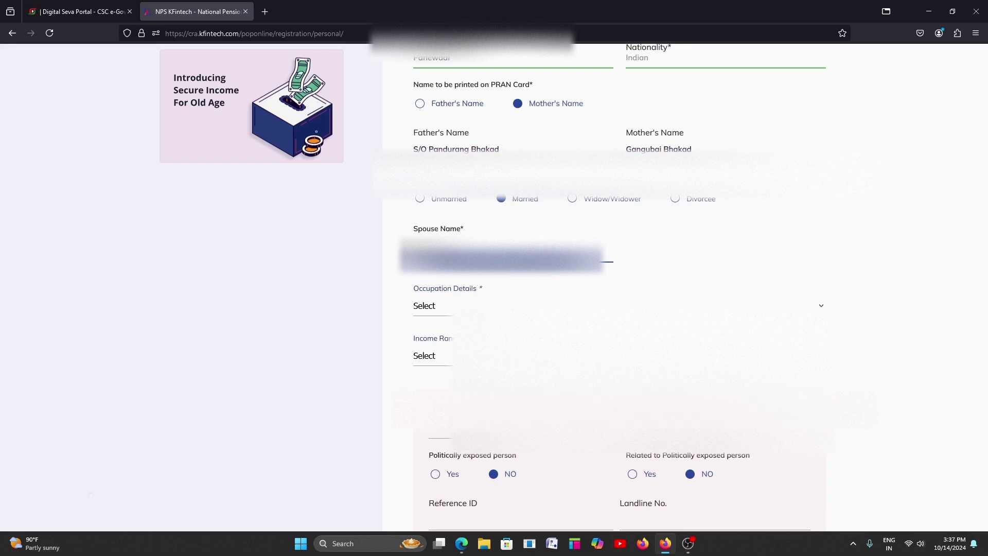
Step: Set occupation to Self Employed and open the income range list
click(445, 308)
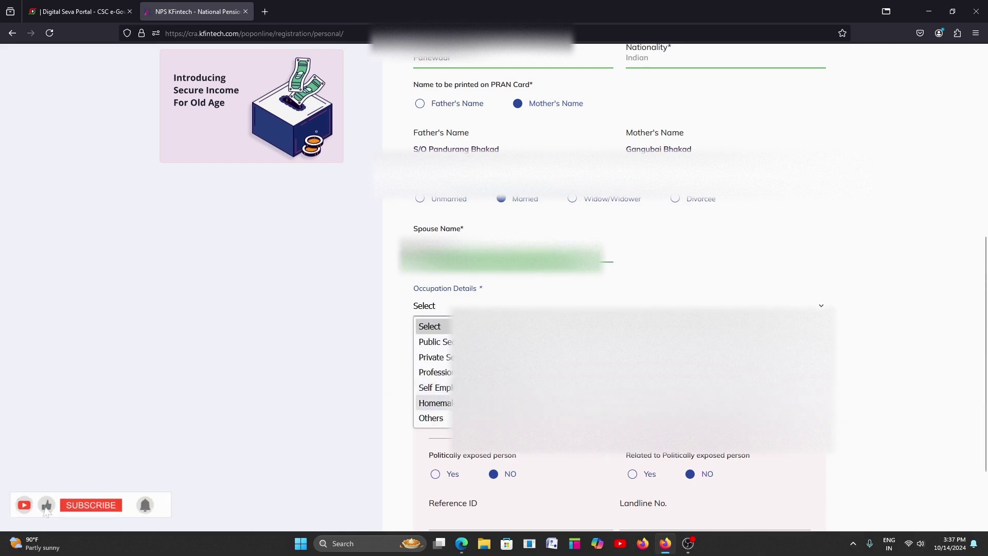
click(435, 387)
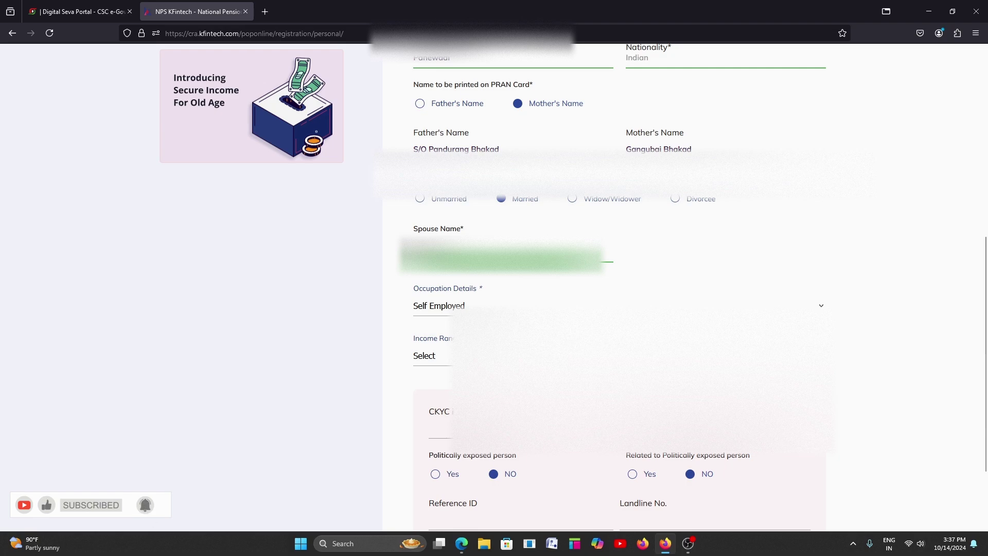
click(432, 356)
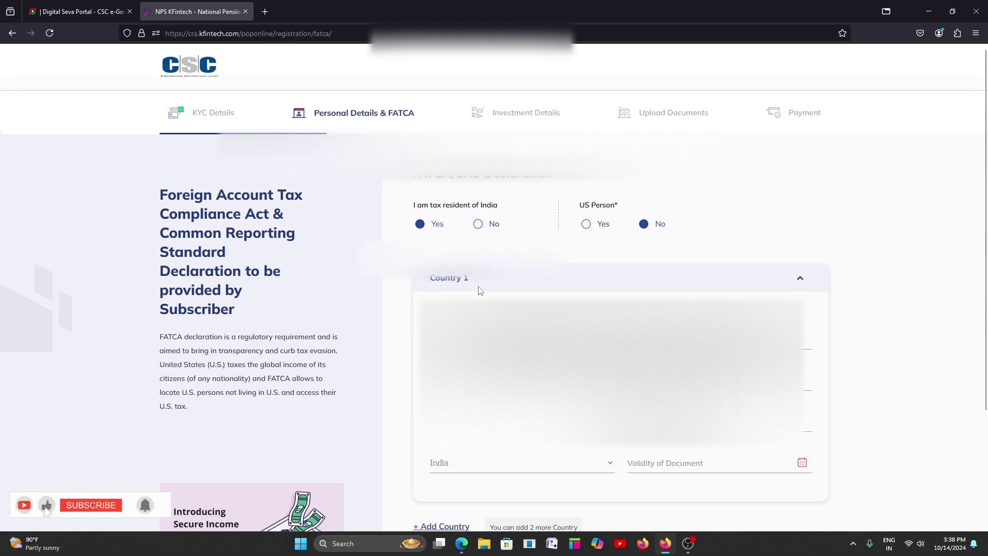
Step: Save the FATCA declaration with India as Country 1
scroll(463, 319, down, 3)
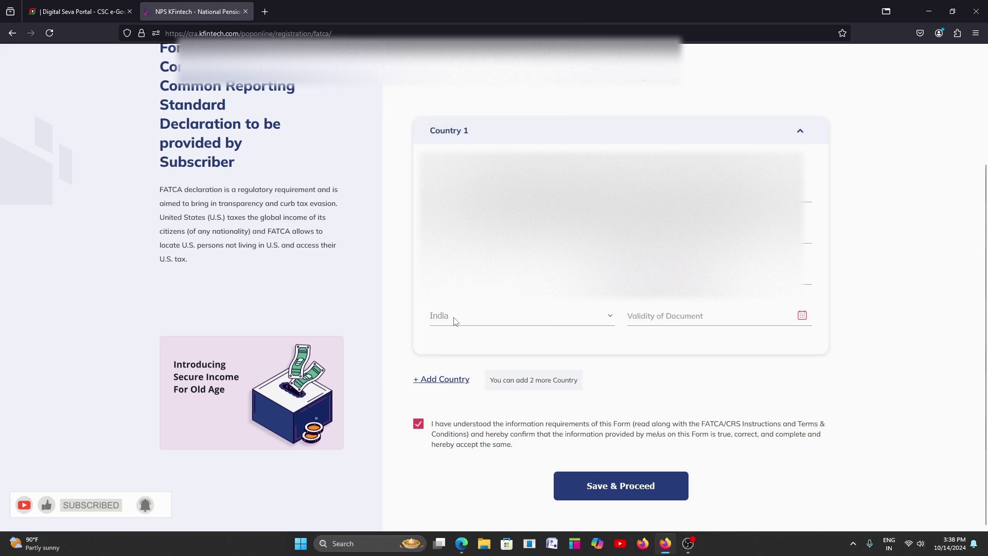
click(686, 319)
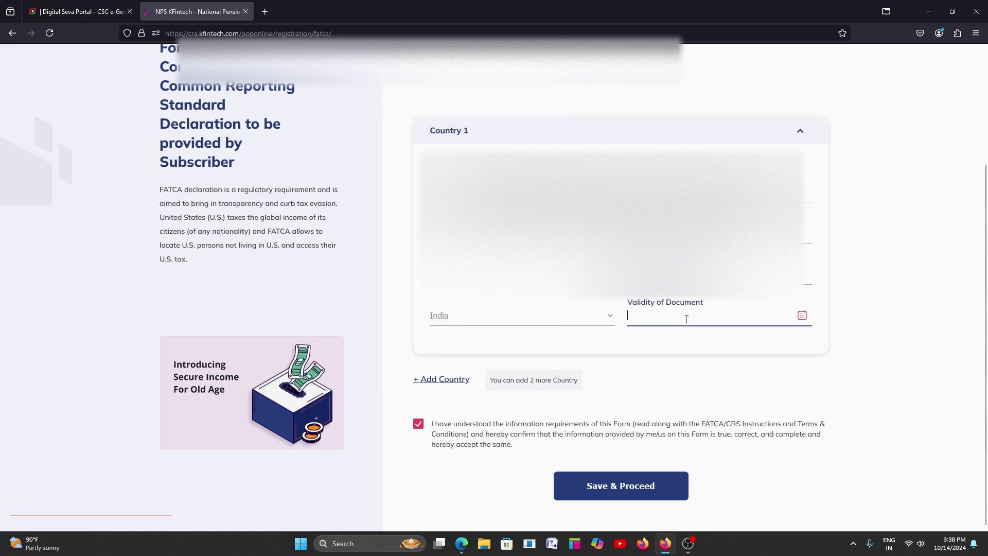
click(601, 318)
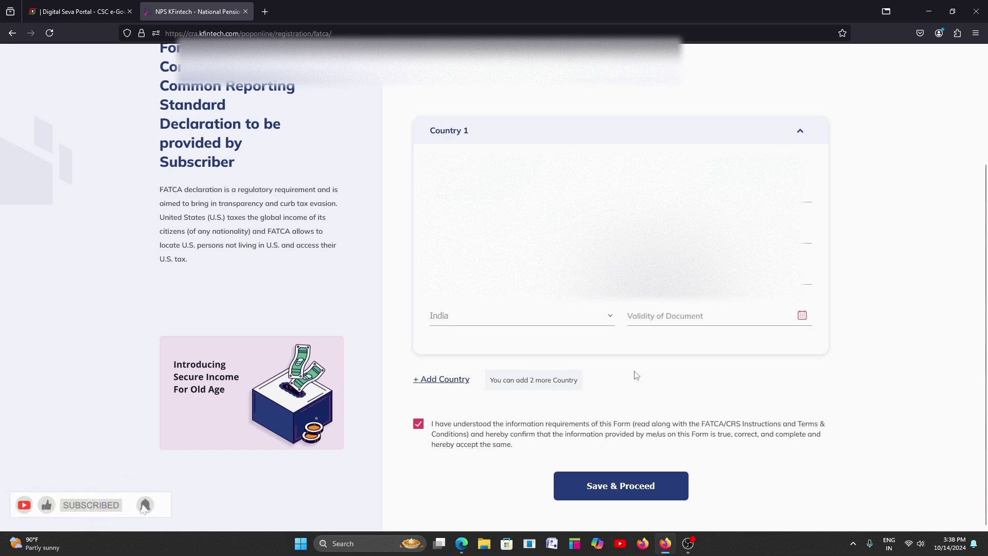
click(617, 485)
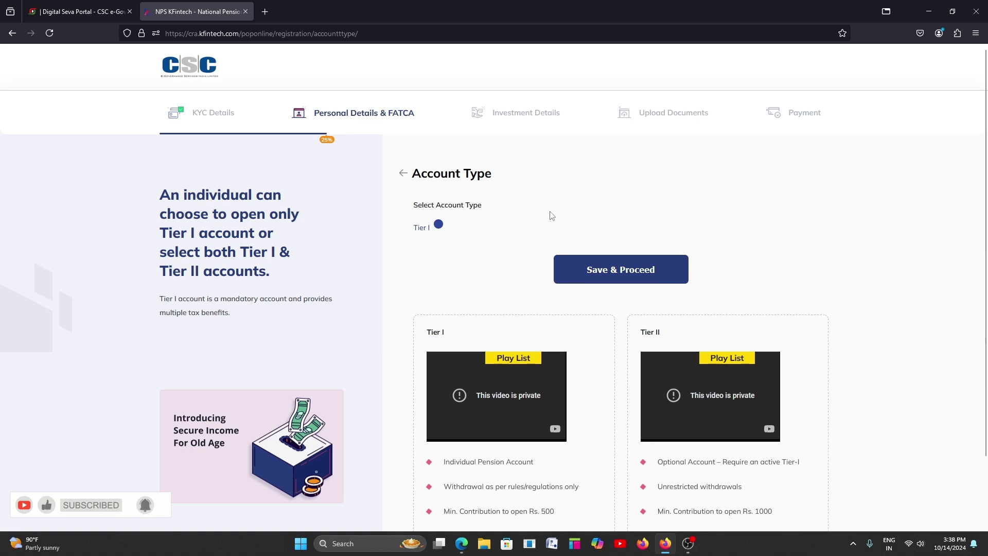
Step: Review and save Tier I as the account type
scroll(547, 213, down, 2)
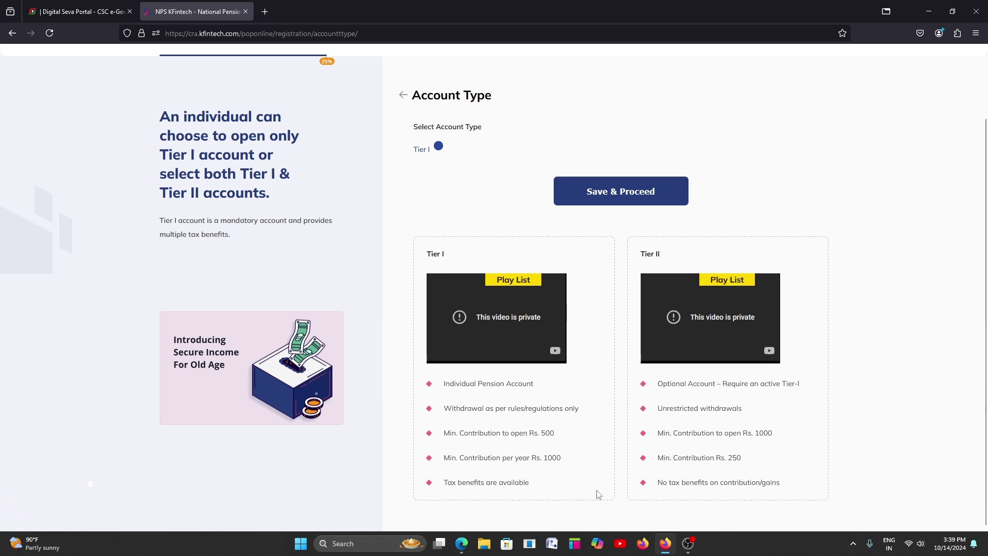
click(621, 199)
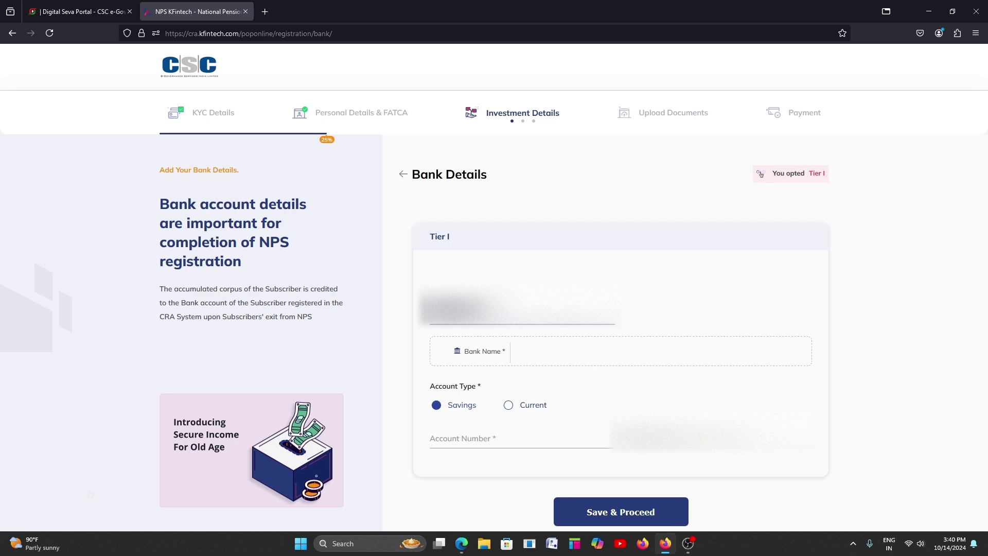
Step: Fetch AXIS BANK from IFS code UTIB0000785, keep Savings, and enter the account number
click(565, 358)
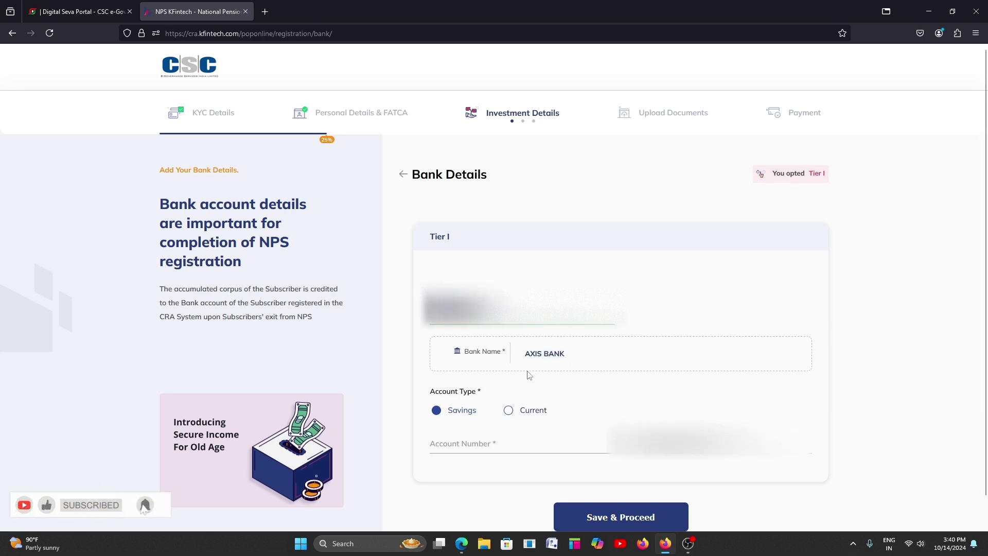
scroll(518, 391, down, 1)
click(488, 412)
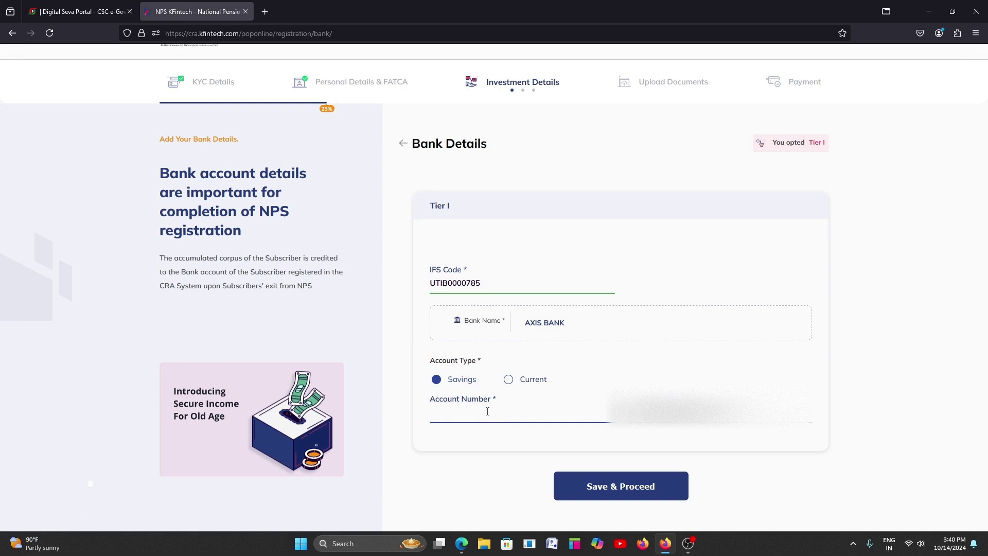
text(9)
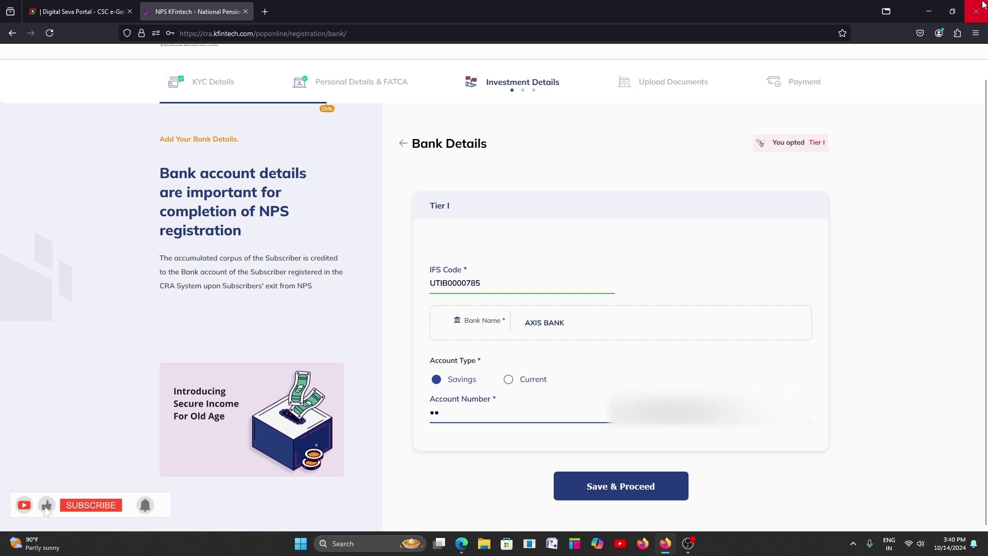
text(9)
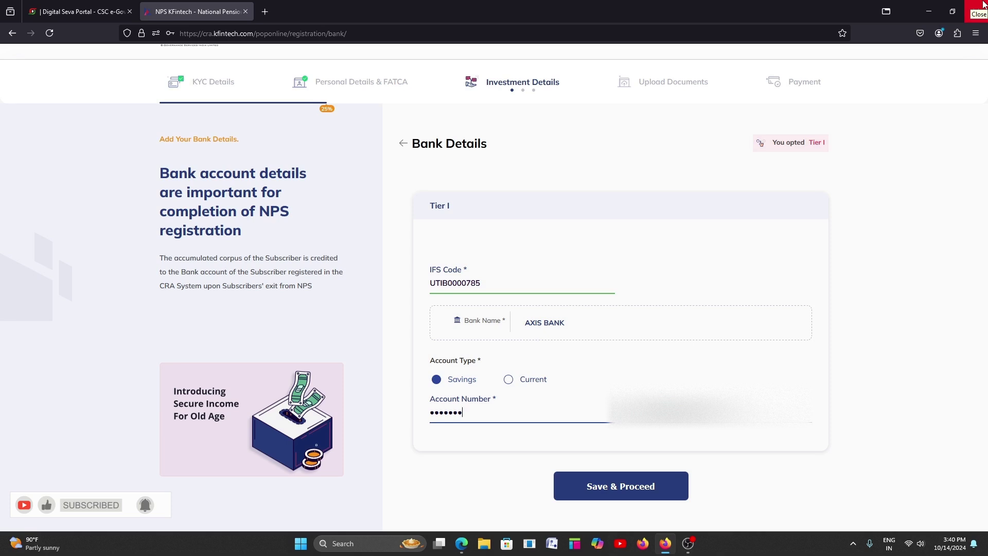
text(99)
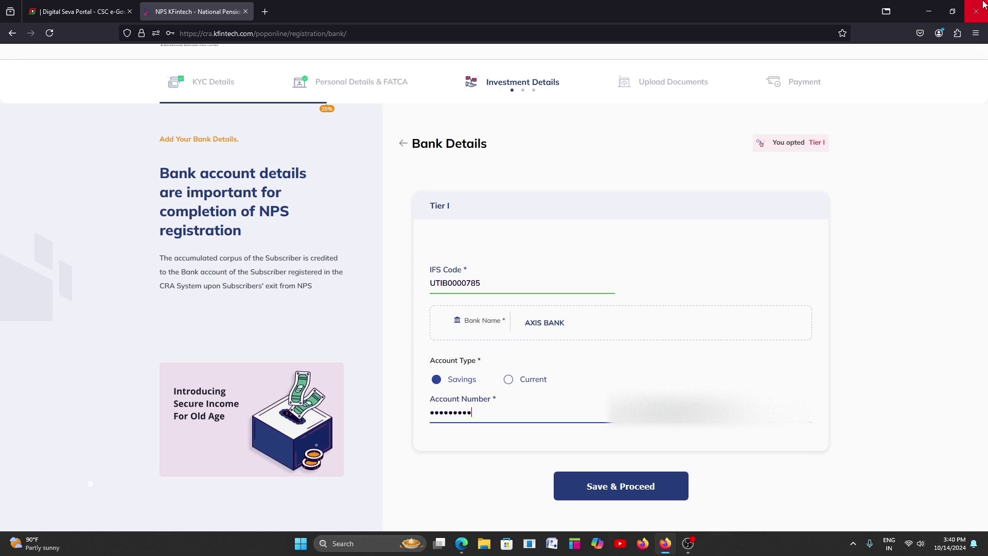
text(999999)
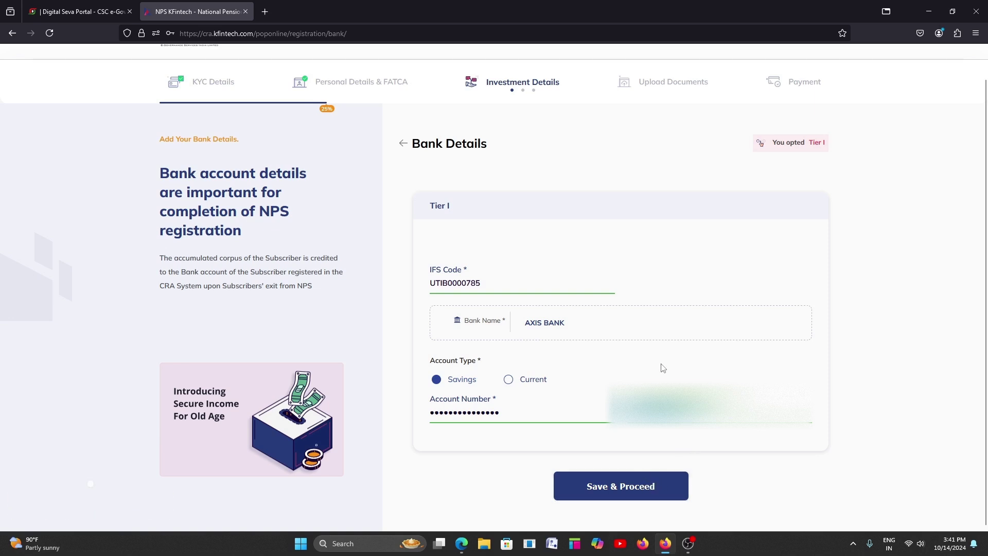
scroll(662, 368, up, 1)
scroll(638, 412, down, 1)
Step: Save the bank details, then enter nominee age 2 and dismiss the under-18 notice
click(618, 485)
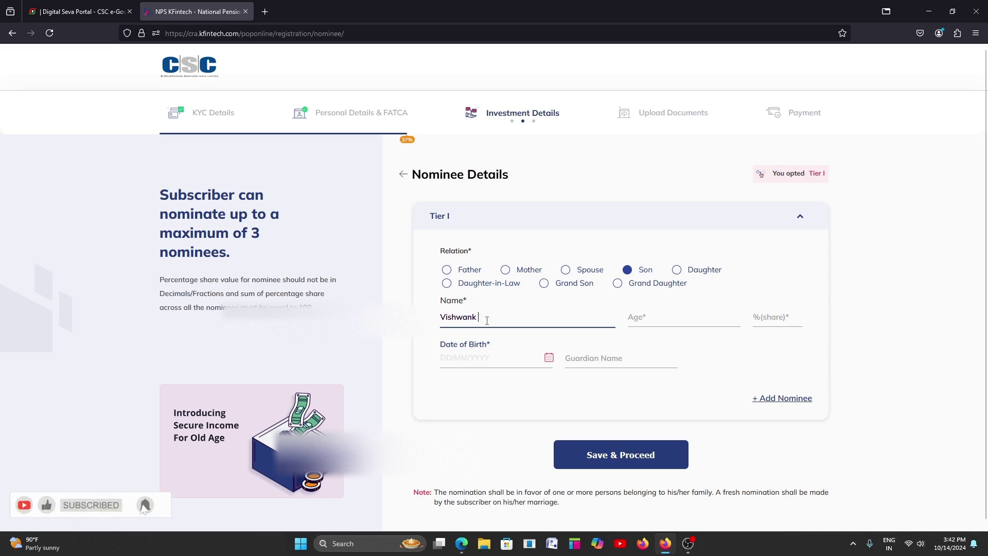
click(685, 321)
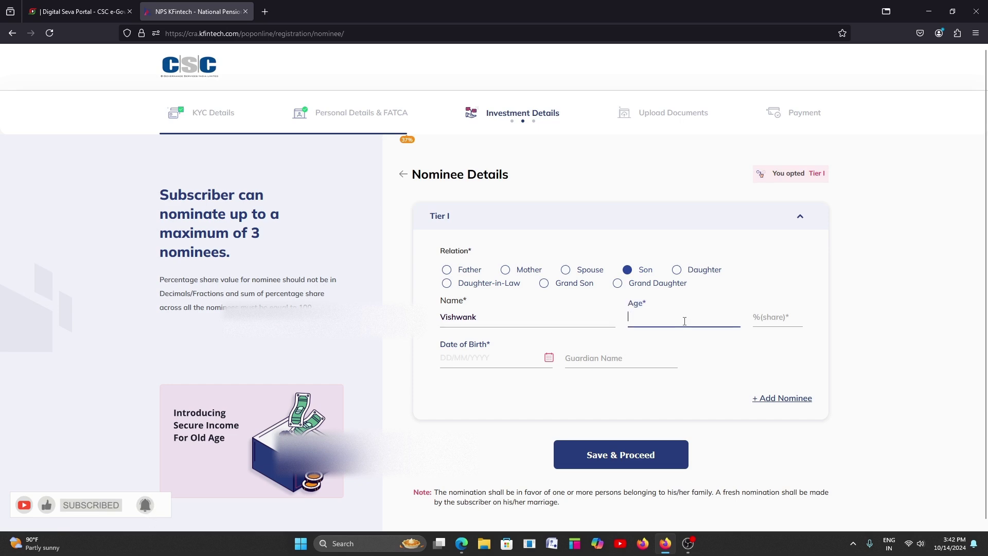
text(2)
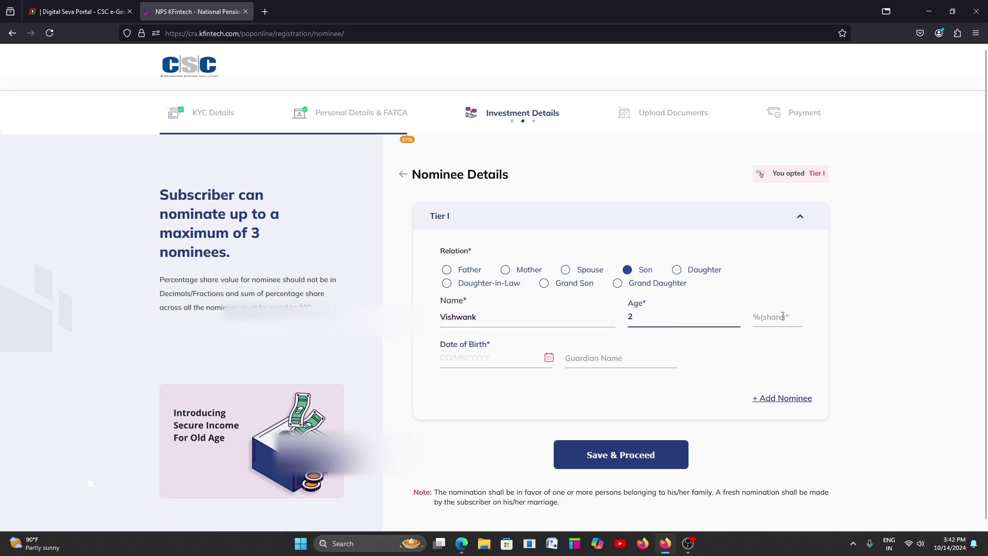
click(783, 316)
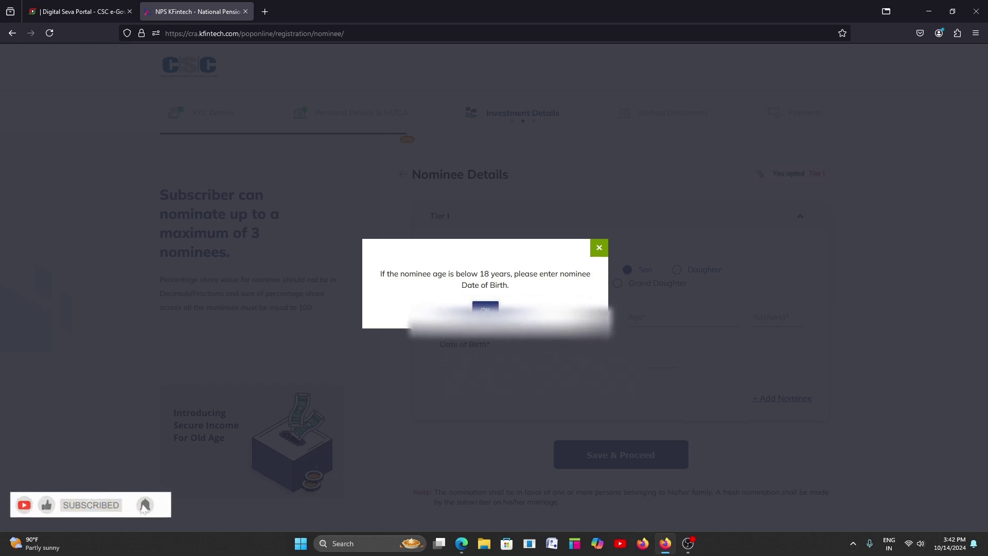
key(Return)
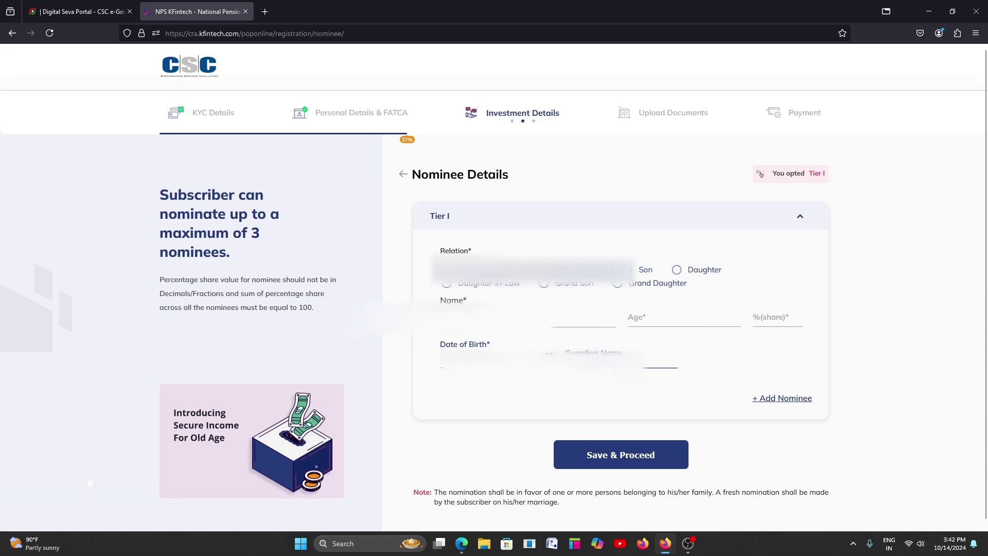
Step: Set the minor nominee's date of birth and a 100% share, adding them as nominee 1
click(463, 358)
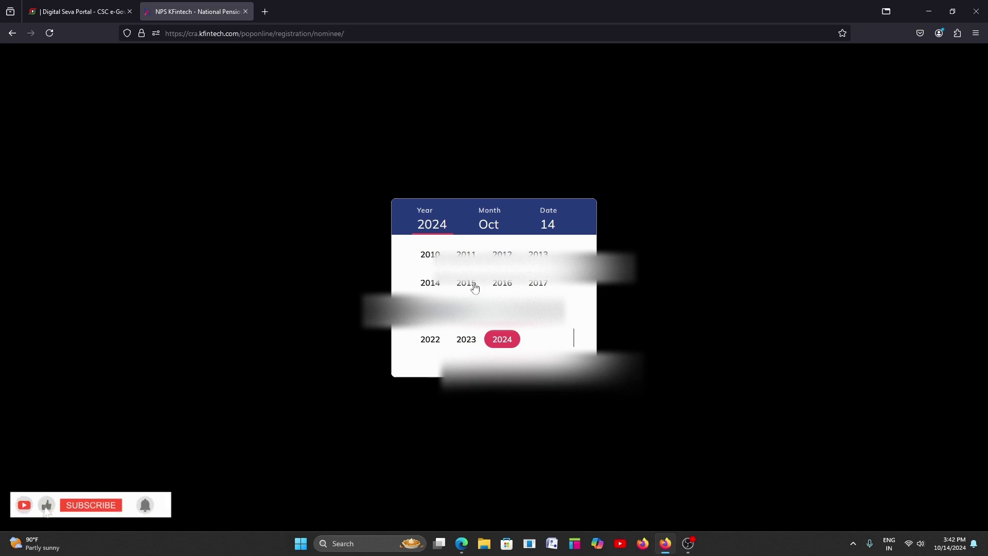
scroll(430, 249, up, 2)
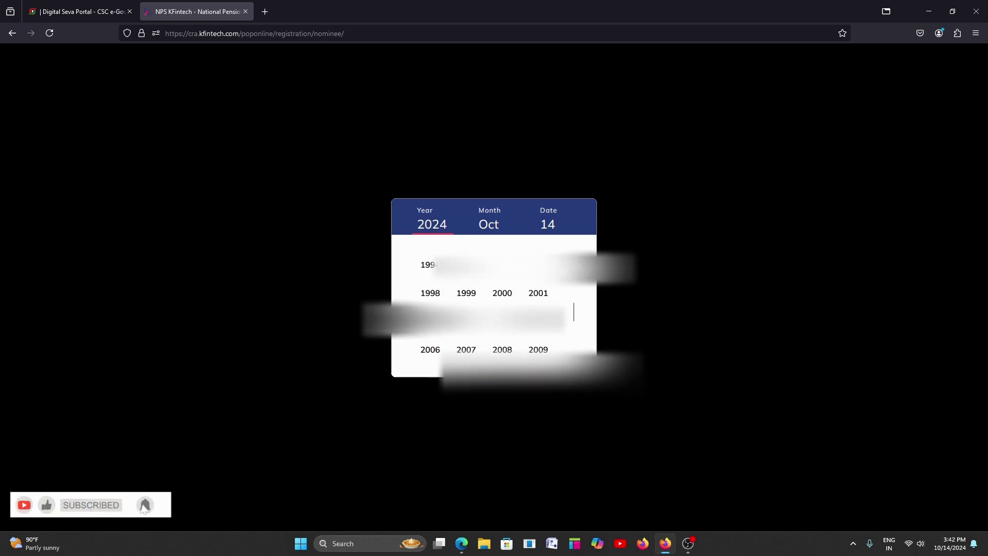
scroll(459, 320, down, 2)
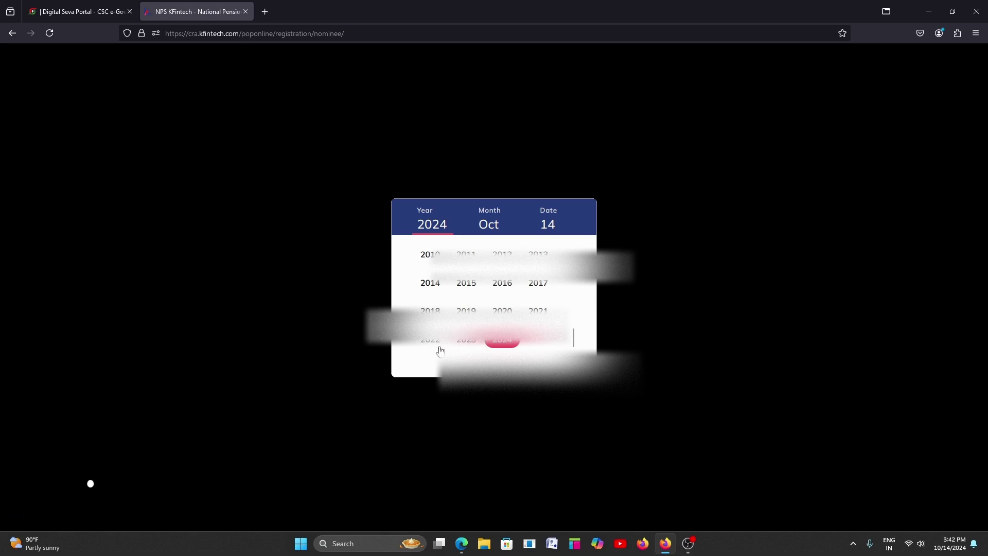
click(676, 399)
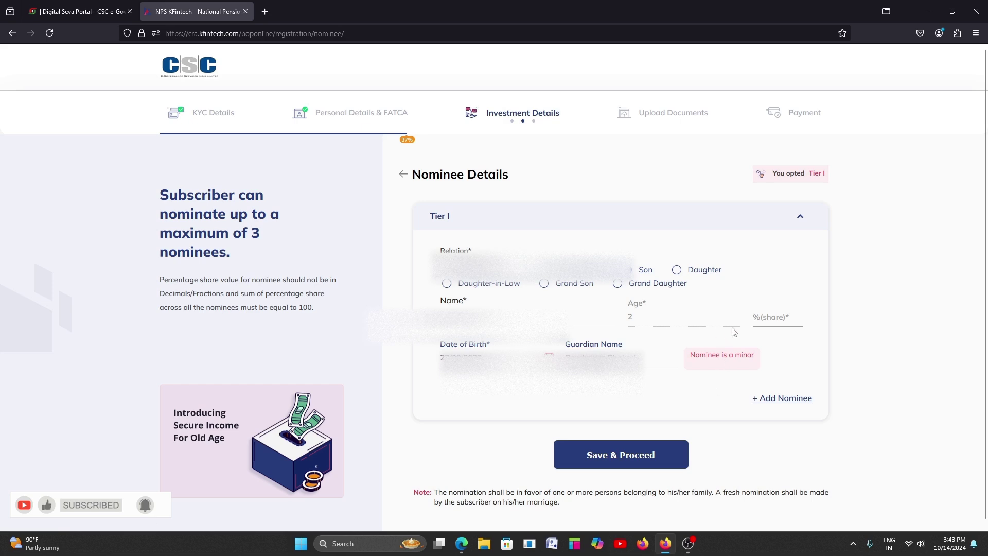
click(753, 319)
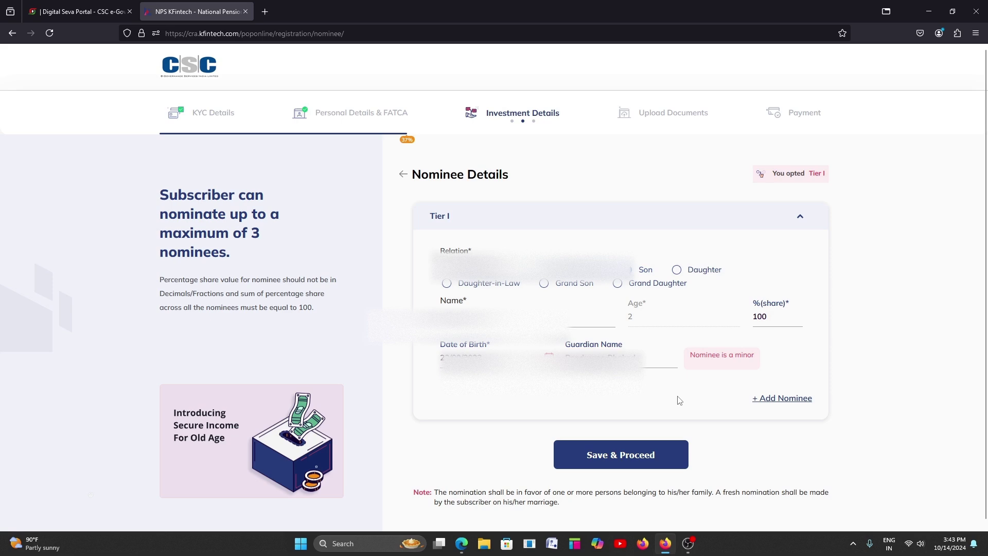
click(785, 400)
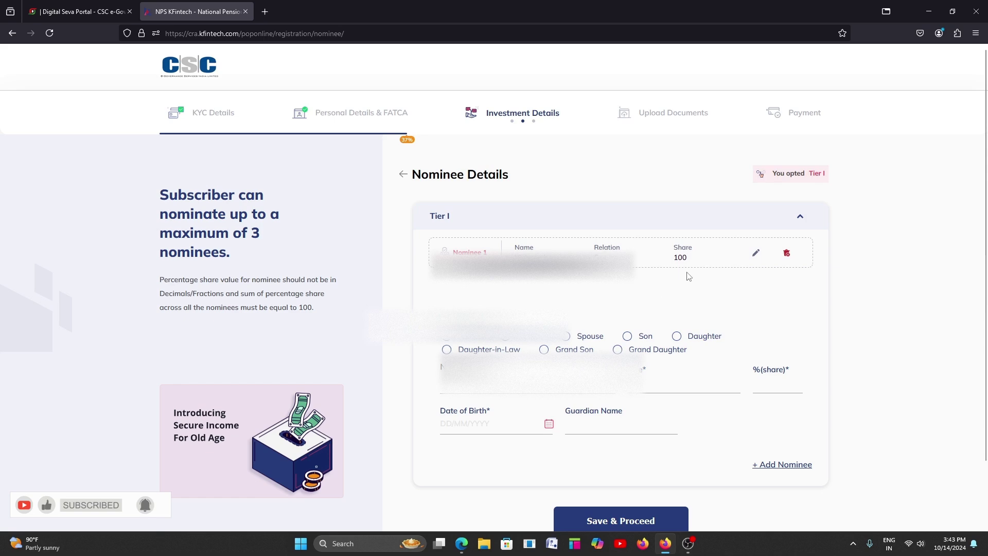
scroll(666, 412, down, 2)
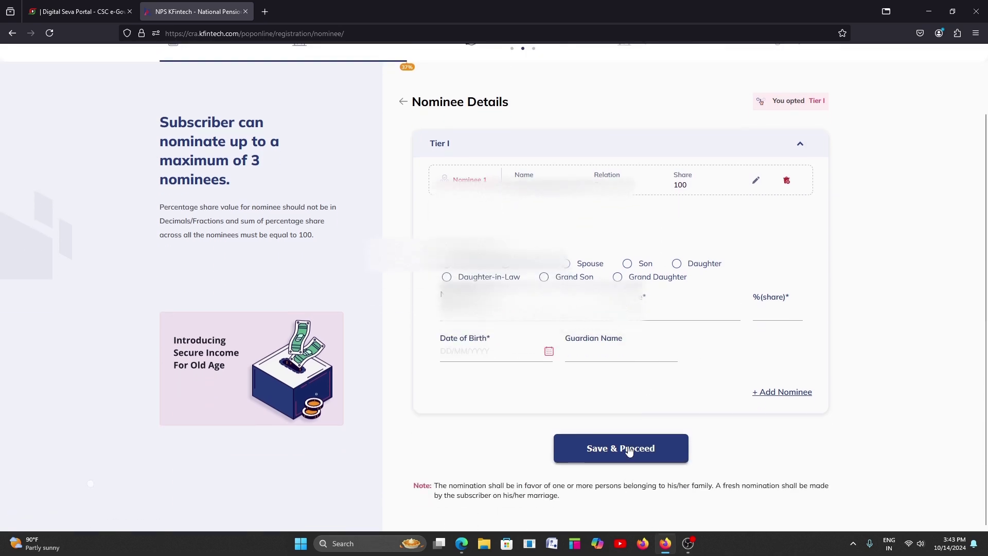
Step: Submit the nominee details and enter 500 as the Tier I contribution amount
click(629, 451)
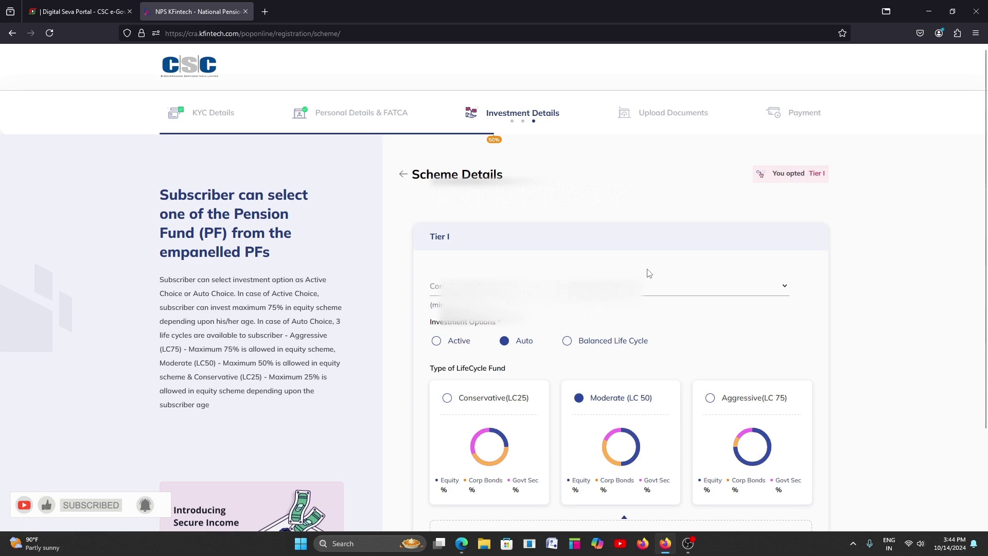
click(504, 286)
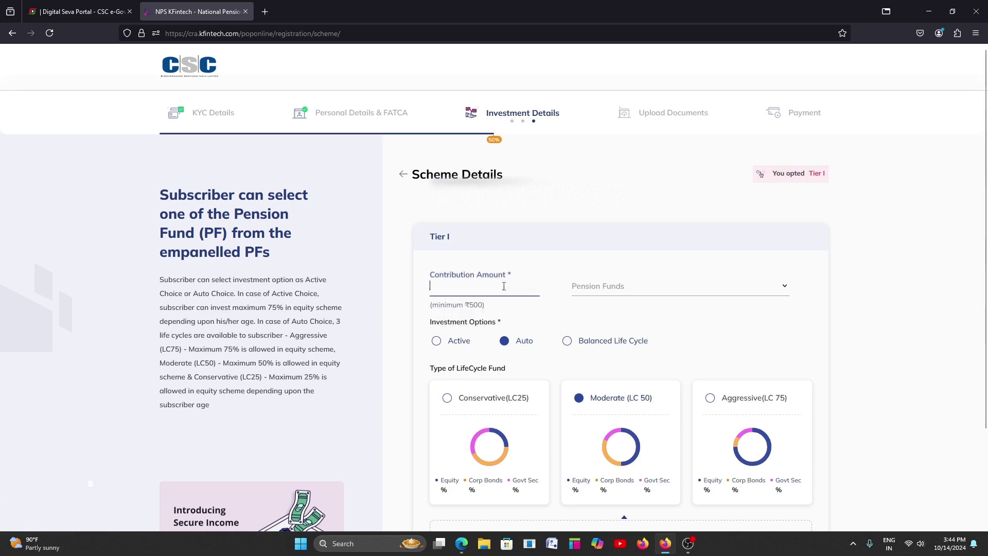
text(500)
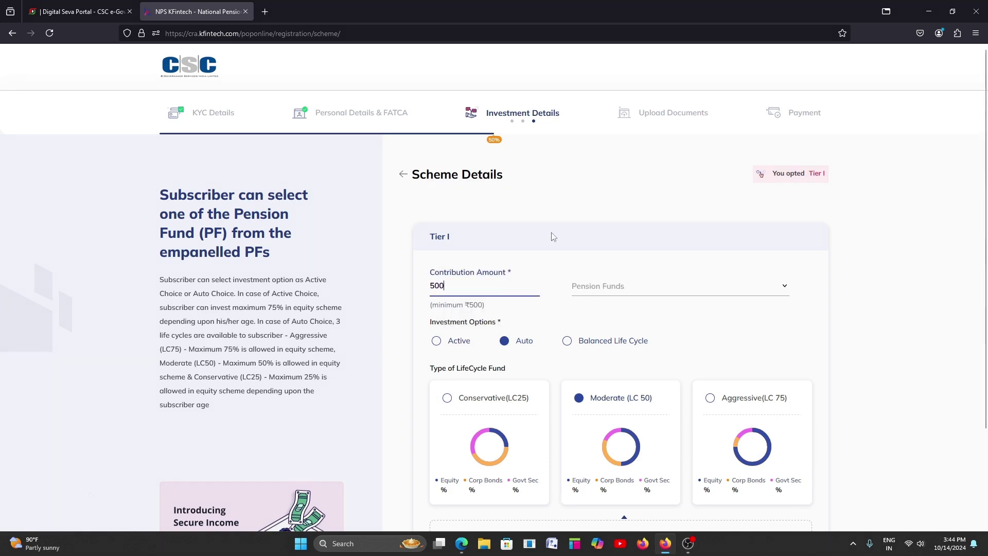
Step: Choose SBI Pension Funds Private Limited on Auto Moderate (LC 50) and save the scheme details
click(593, 288)
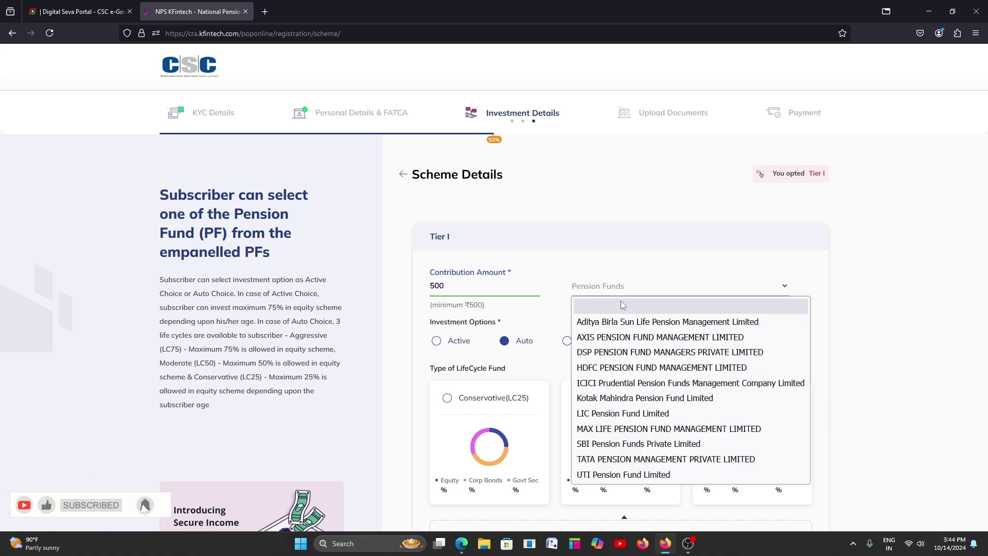
click(608, 256)
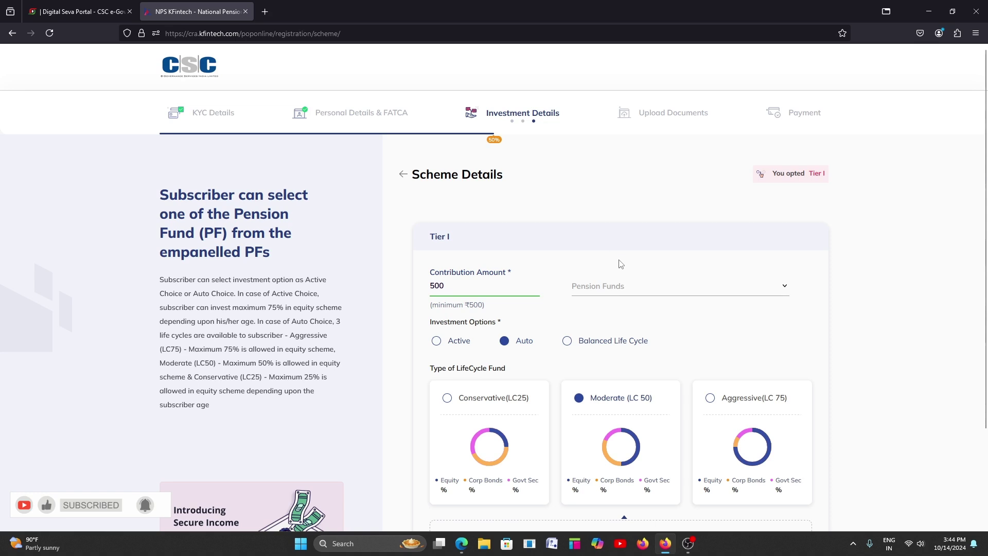
scroll(619, 264, down, 1)
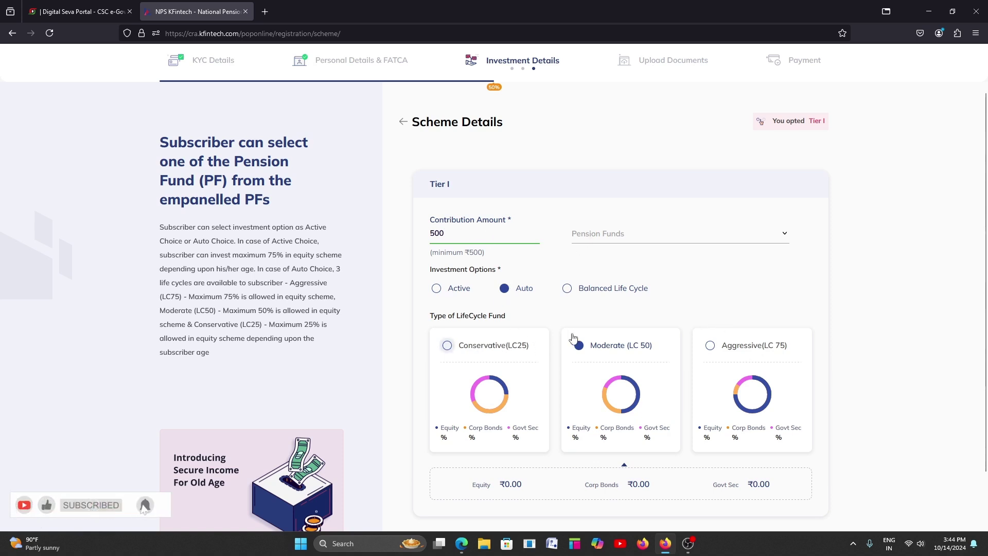
scroll(597, 386, down, 1)
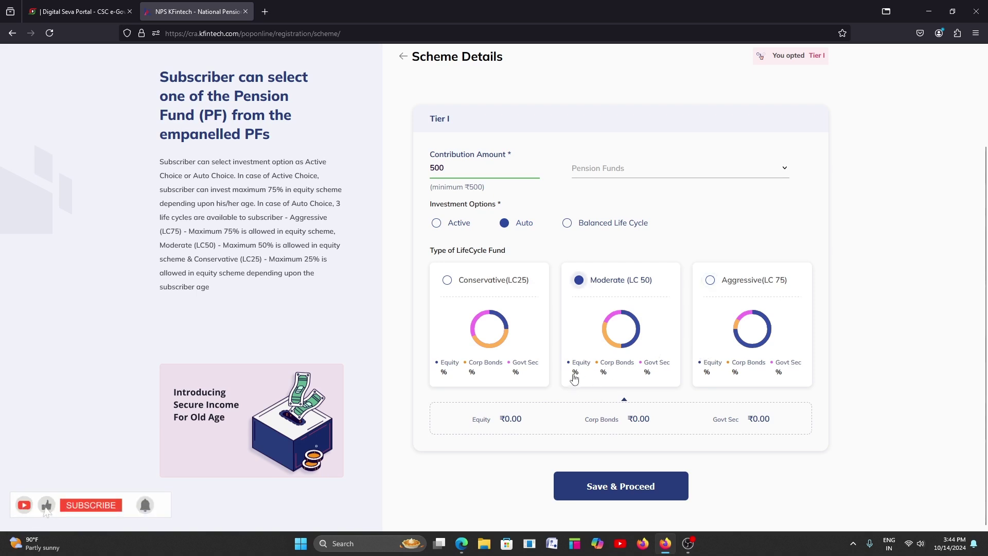
click(626, 169)
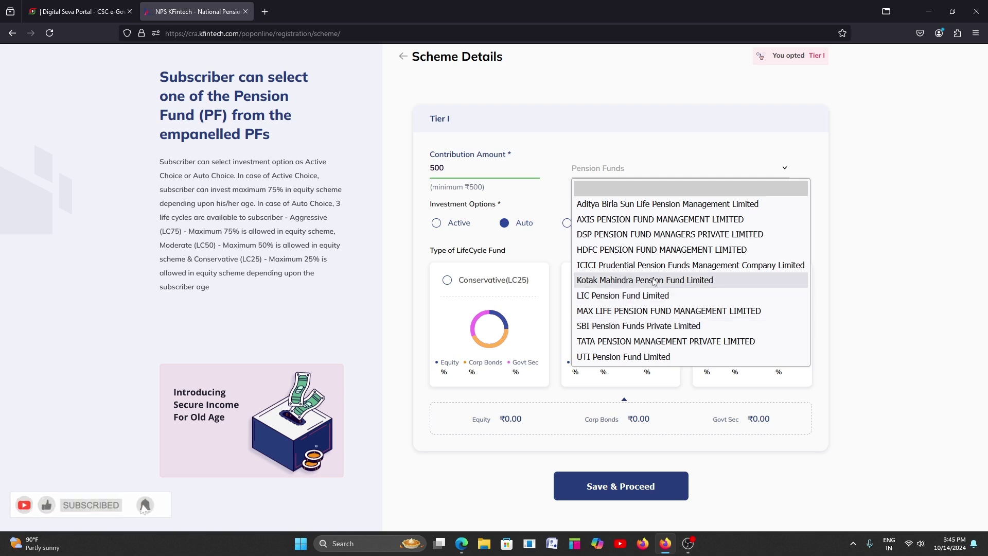
click(622, 328)
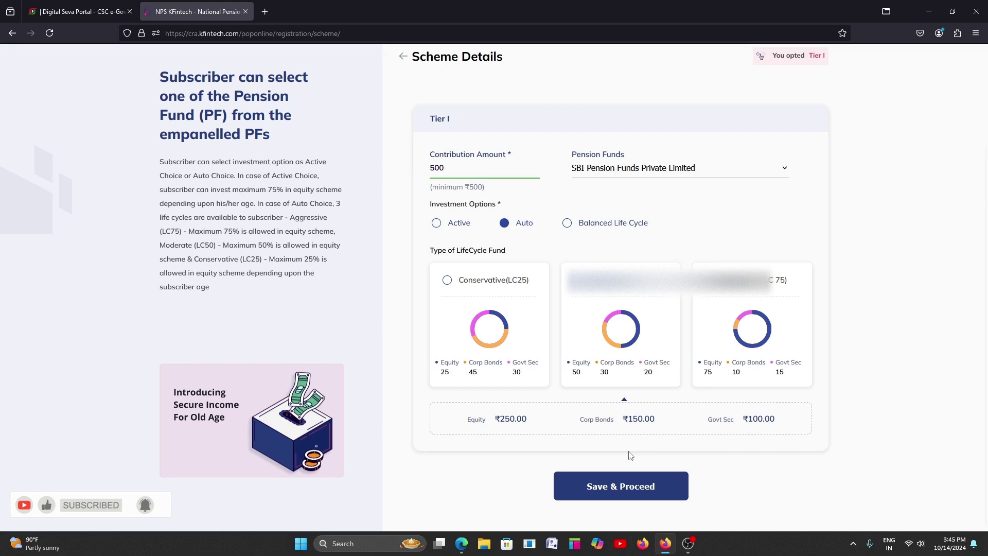
click(637, 486)
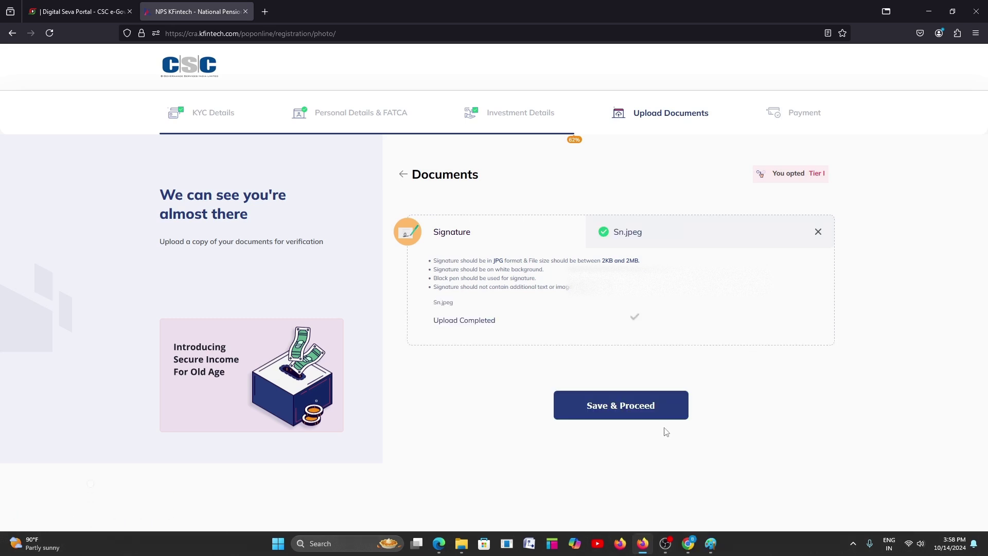
Step: Save the uploaded signature file Sn.jpeg and continue past the Documents step
click(649, 402)
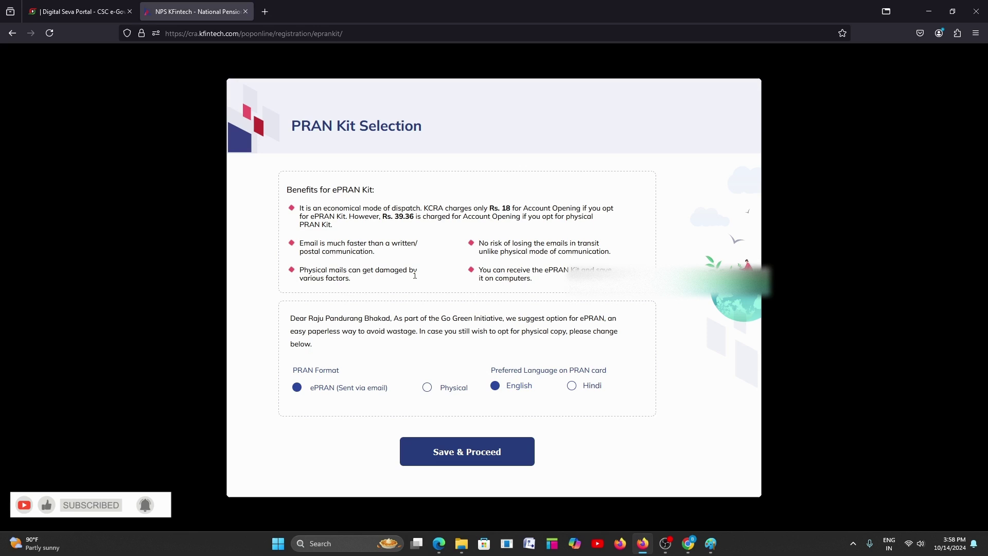
Step: Keep the PRAN kit as ePRAN sent via email in English and save it
click(427, 387)
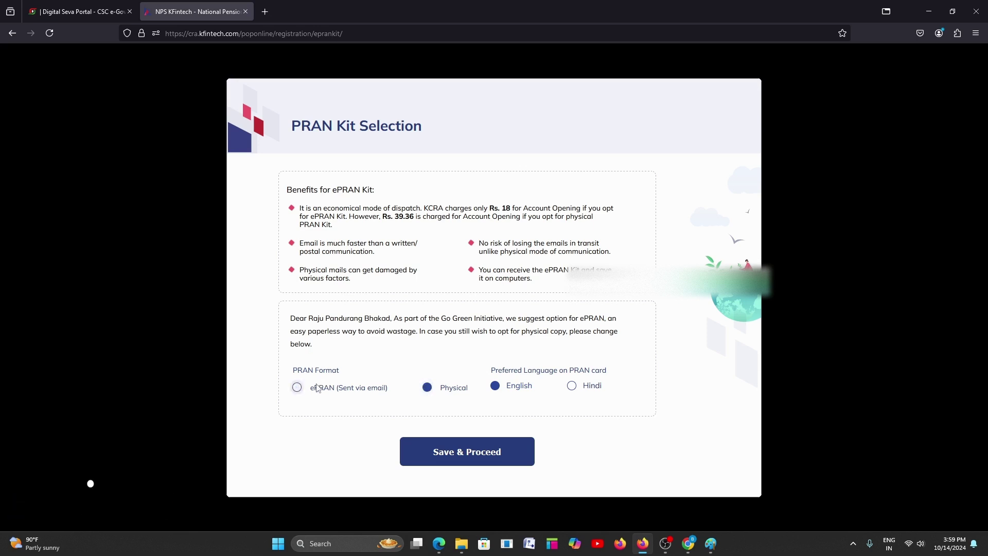
click(299, 387)
click(487, 455)
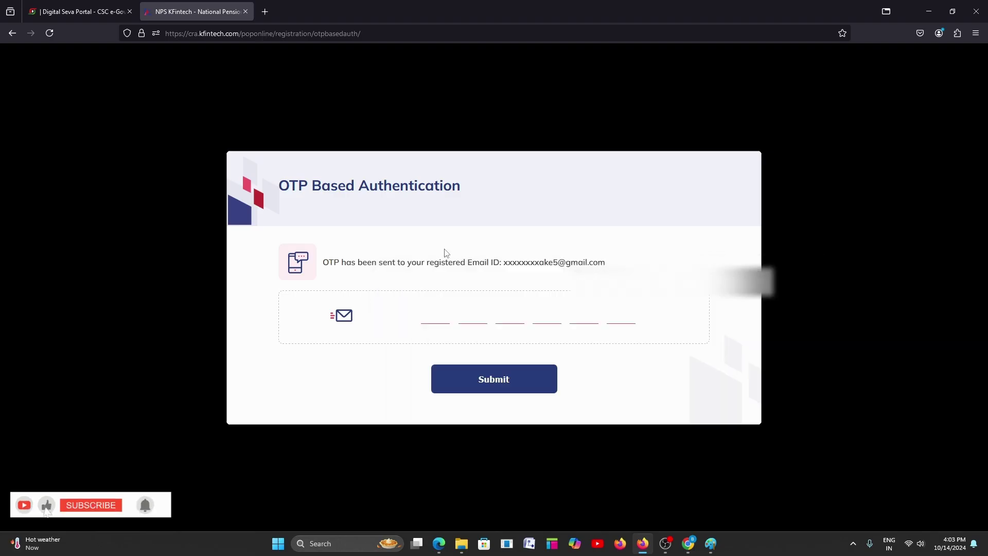
Step: Enter the six-digit emailed OTP and submit it for authentication
click(441, 321)
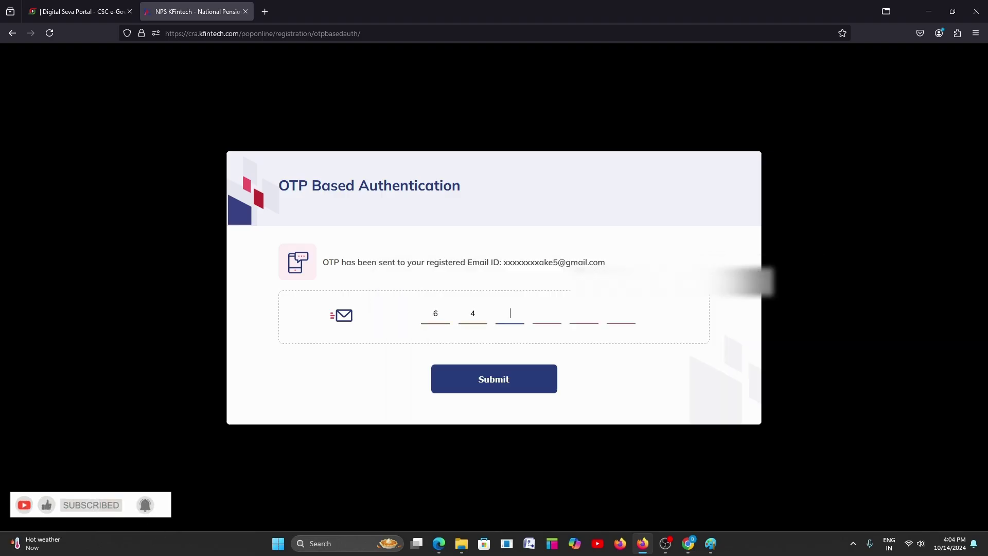
click(483, 379)
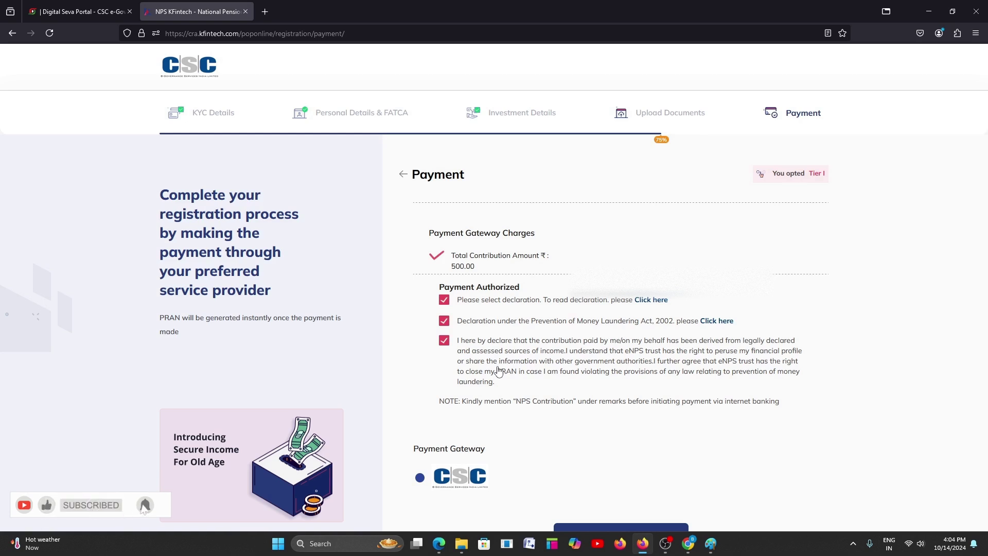
Step: Proceed with the ₹500.00 contribution payment through the CSC payment gateway
scroll(560, 297, down, 2)
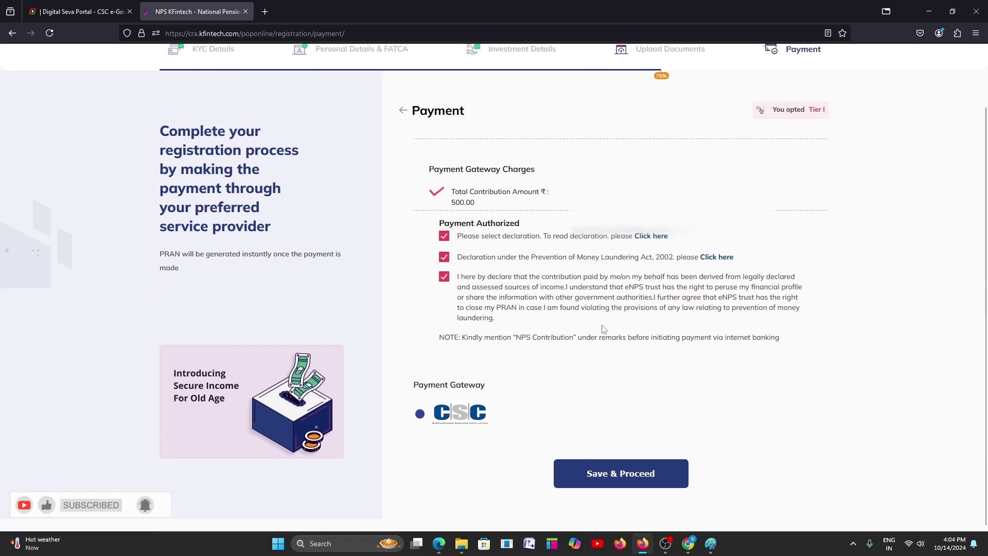
scroll(603, 330, up, 2)
scroll(604, 330, down, 2)
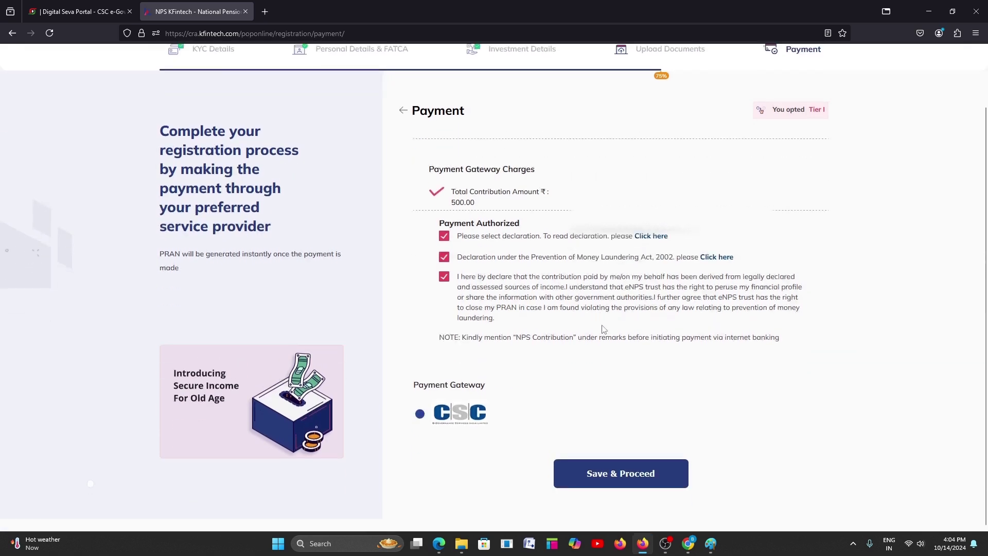
click(611, 469)
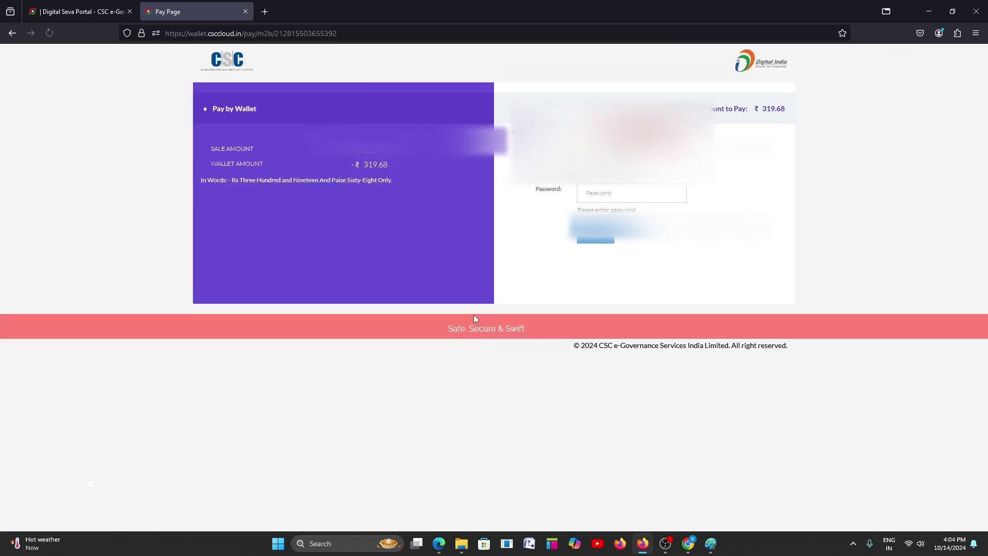
Step: Enter the CSC wallet password and confirm the ₹319.68 wallet payment
text(*****)
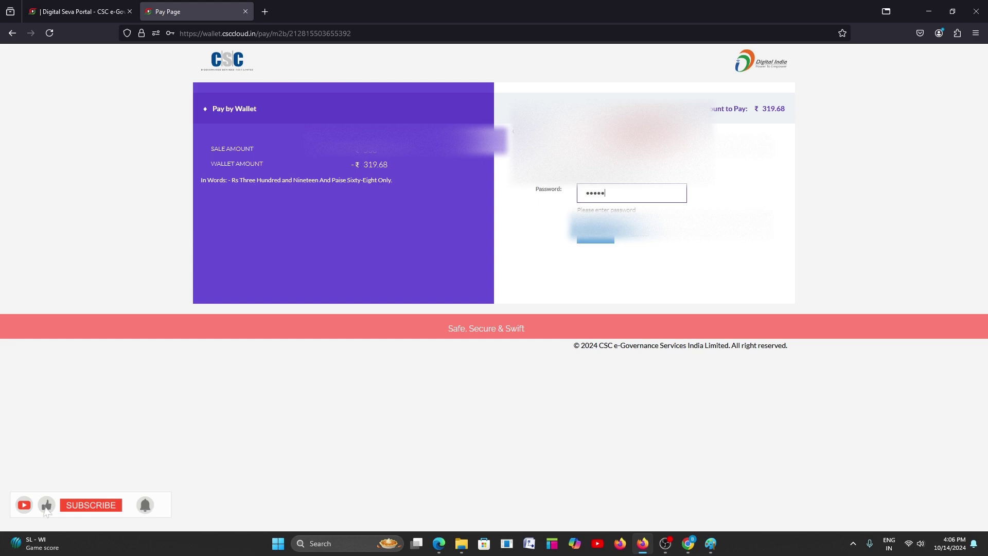
click(590, 241)
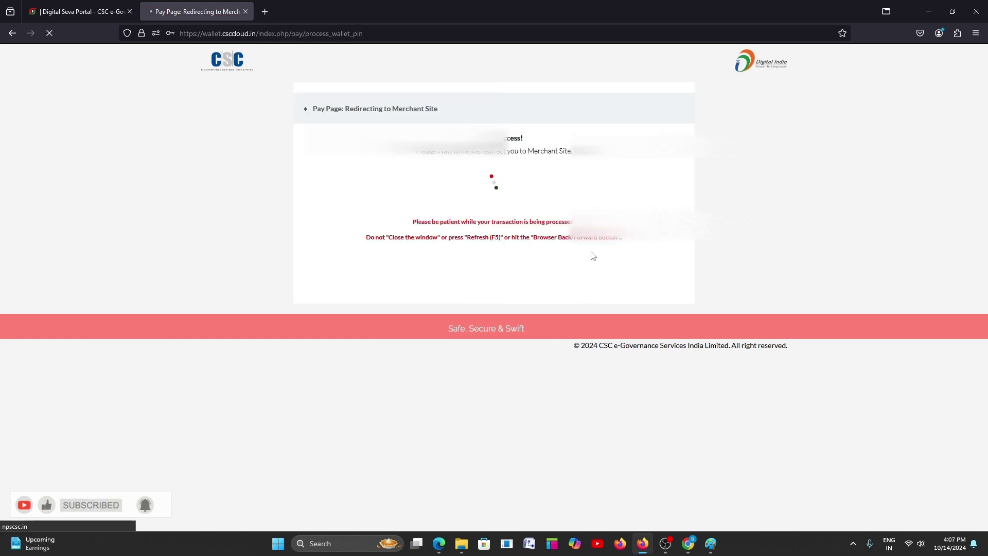